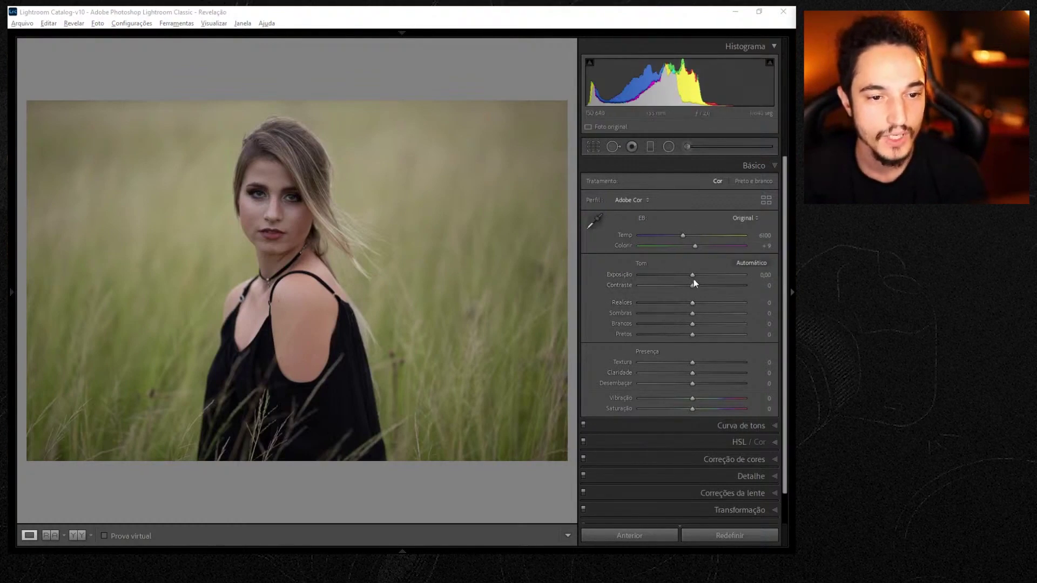
Set the Basic sliders: Exposure +0.28, Shadows +24, Highlights −22, Blacks −15, Clarity +8
left_click_drag(692, 275, 706, 314)
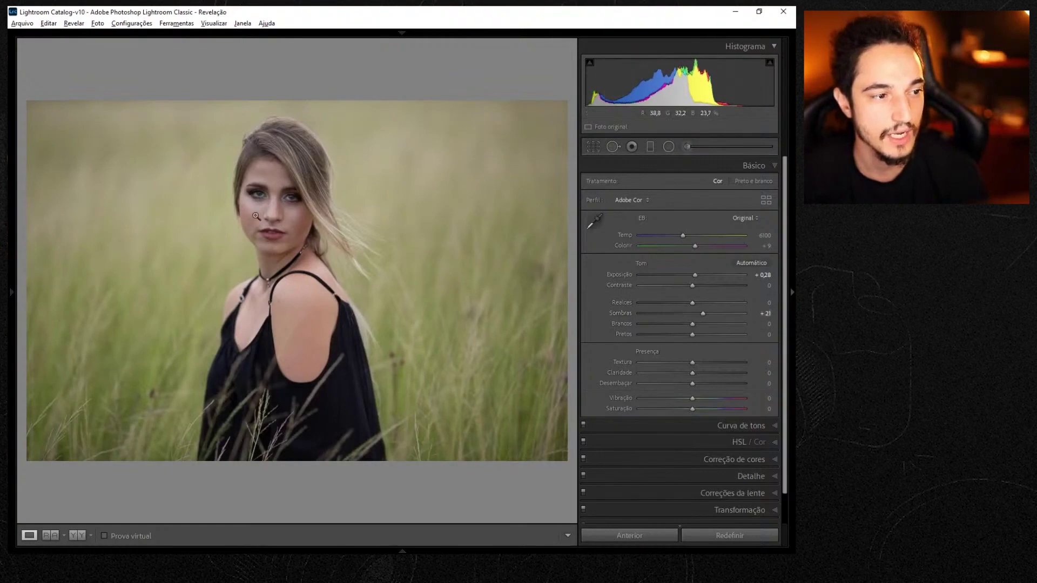
left_click_drag(703, 315, 683, 303)
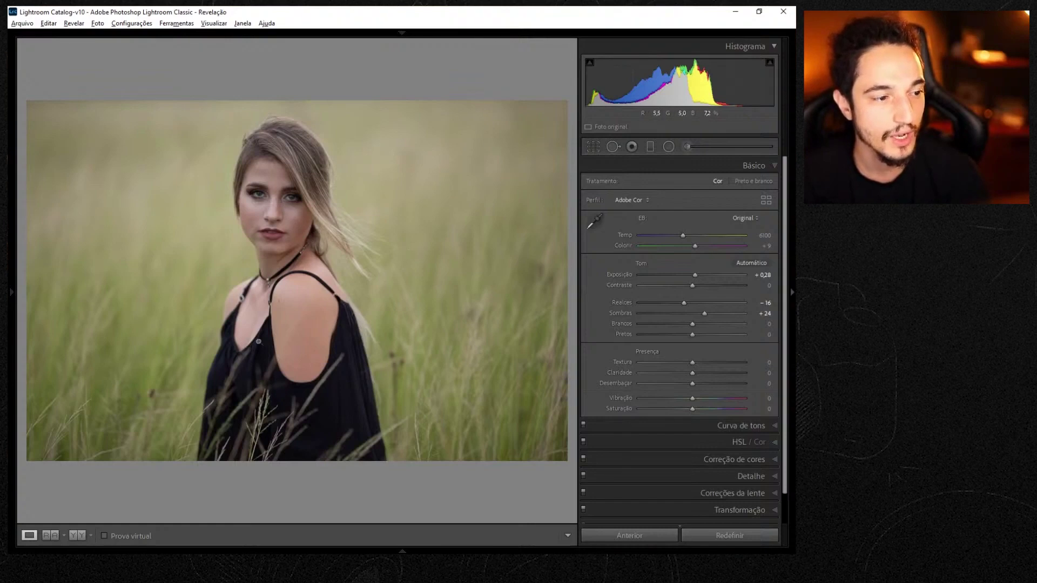
left_click_drag(685, 302, 680, 303)
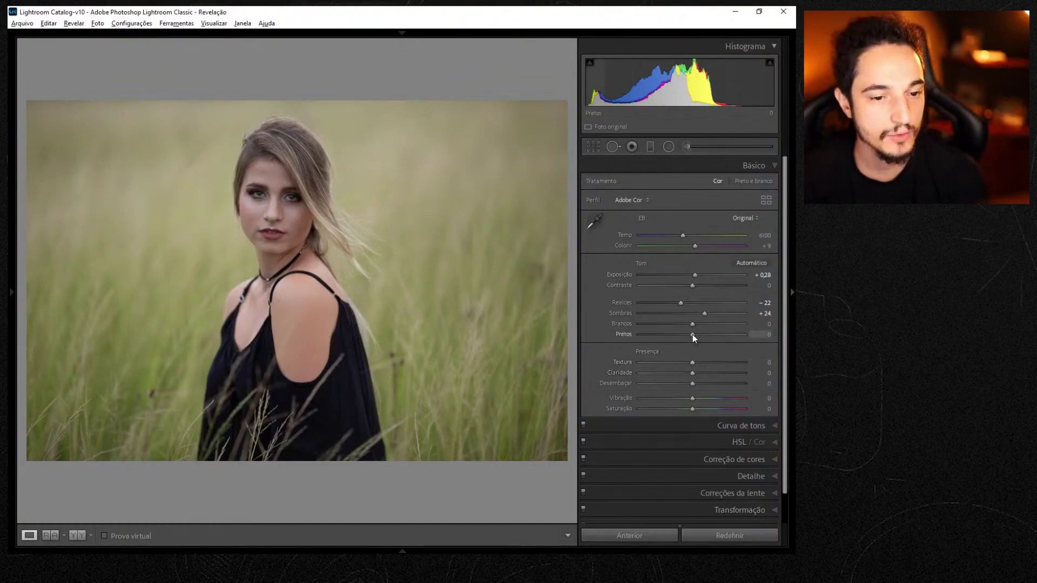
left_click_drag(692, 335, 686, 335)
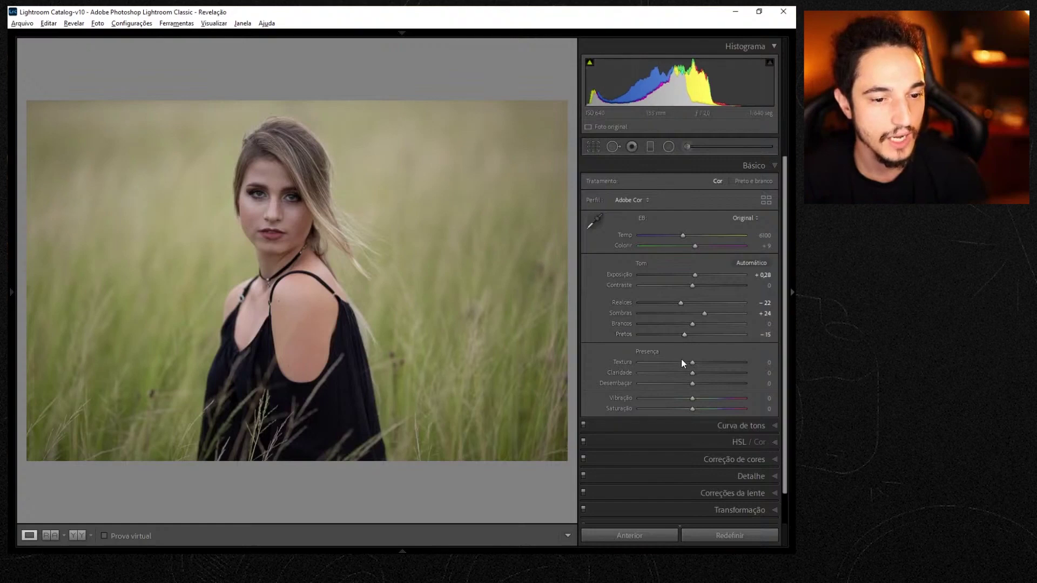
left_click_drag(693, 374, 697, 374)
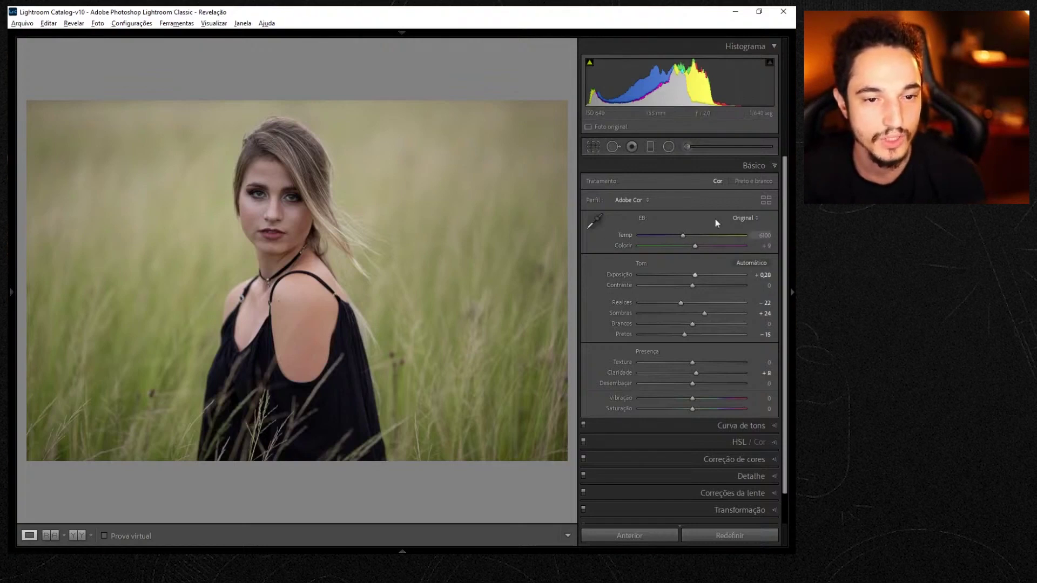
Collapse the Basic panel and select the Radial Filter tool
left_click(754, 170)
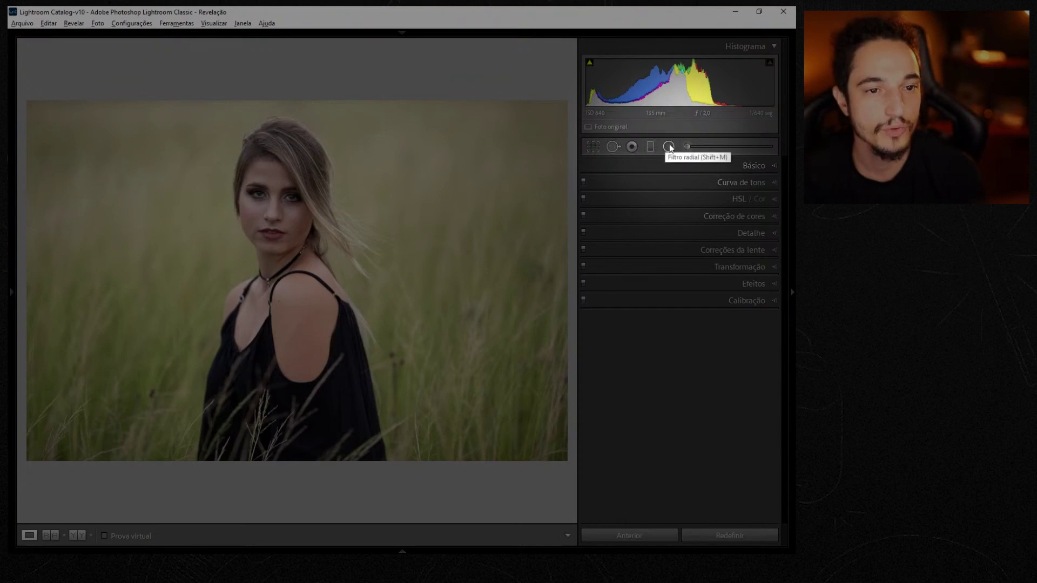
left_click(669, 149)
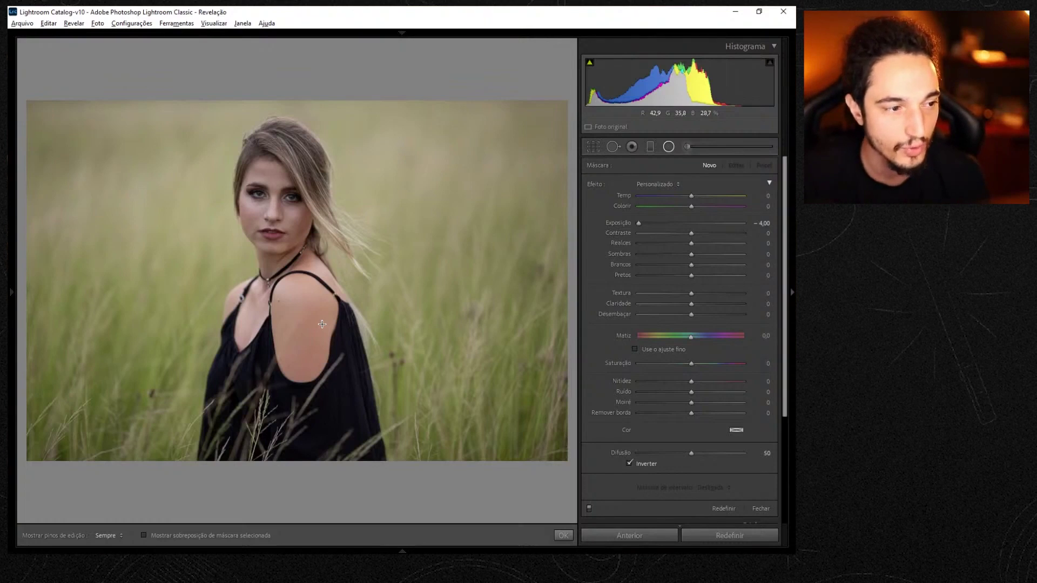
Draw a radial mask over the woman at maximum exposure and adjust its width and position
left_click_drag(640, 225, 792, 224)
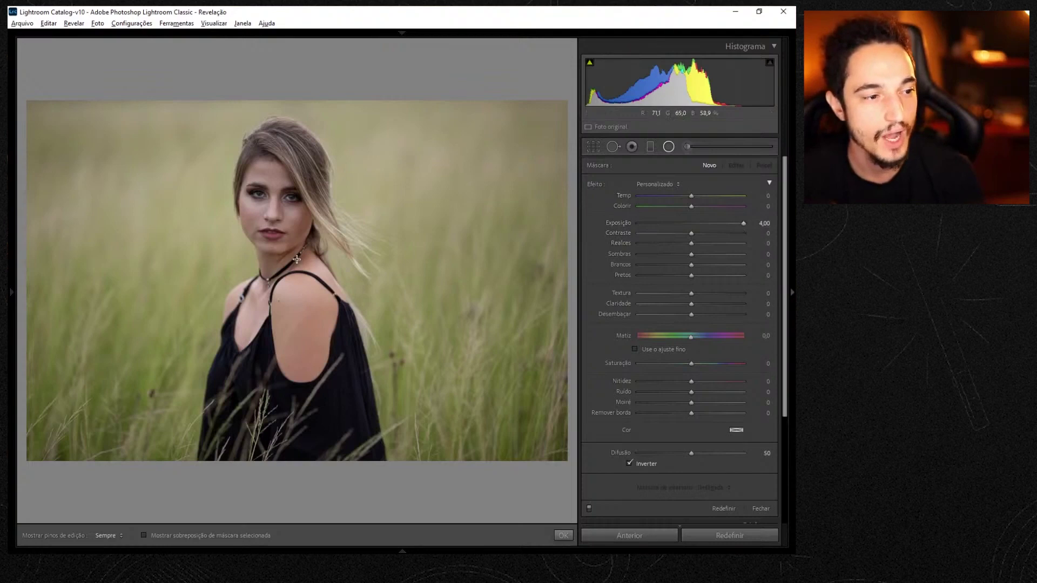
left_click_drag(285, 247, 414, 431)
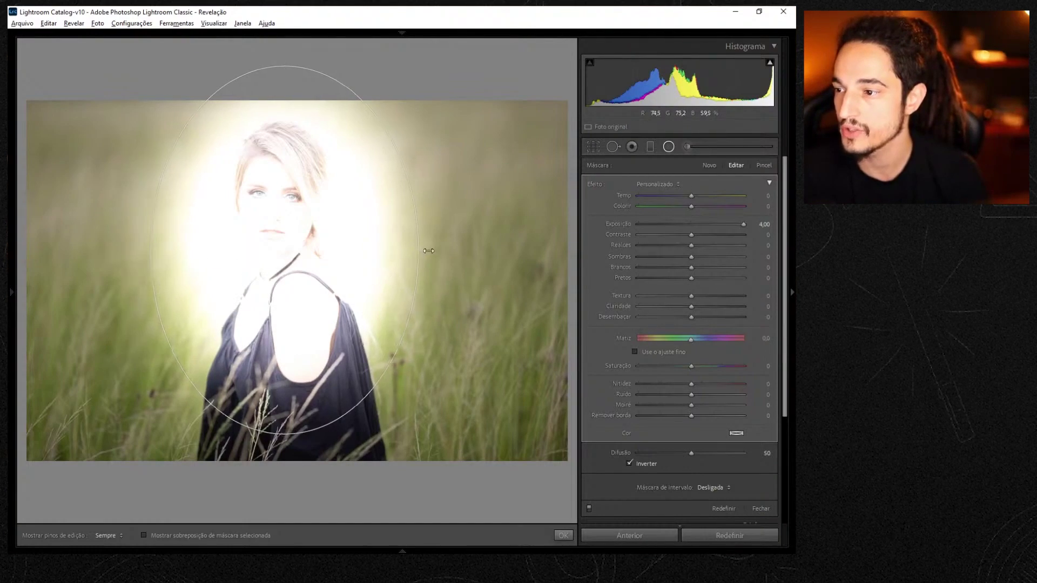
mouse_move(415, 250)
left_mouse_down()
mouse_move(388, 257)
mouse_move(413, 259)
left_mouse_up()
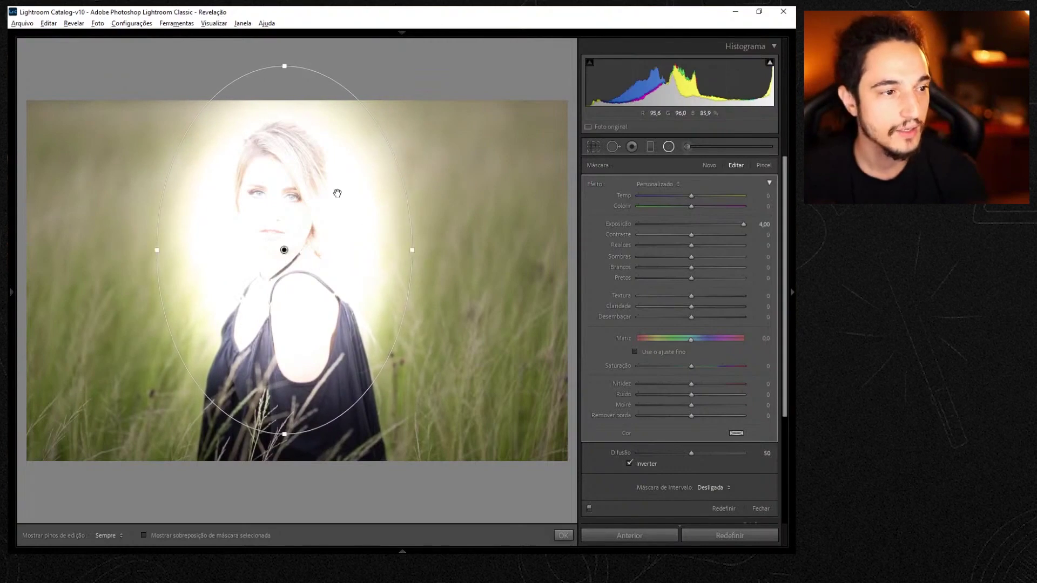
left_click_drag(285, 251, 282, 248)
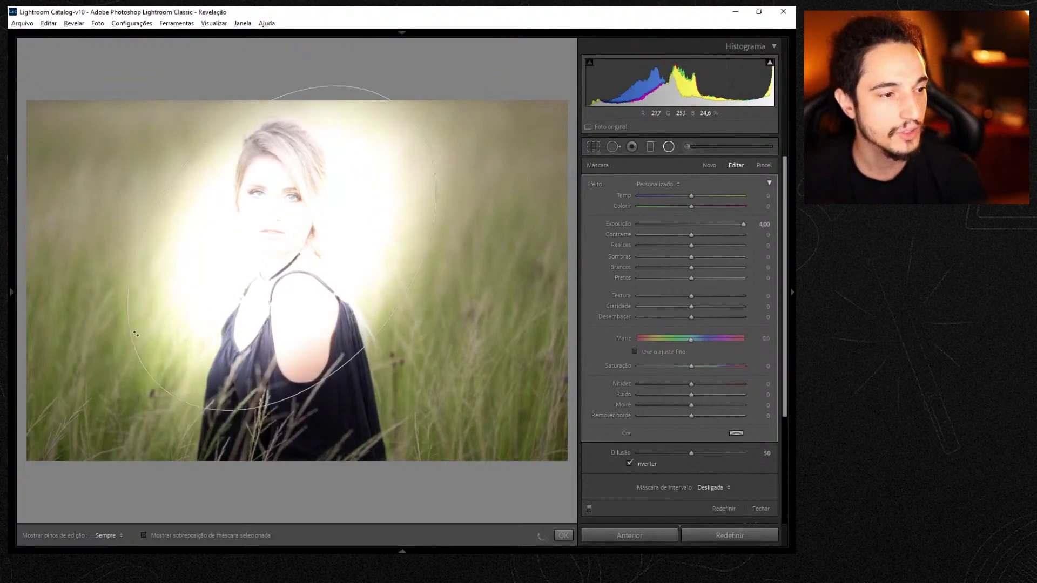
left_click_drag(410, 248, 457, 258)
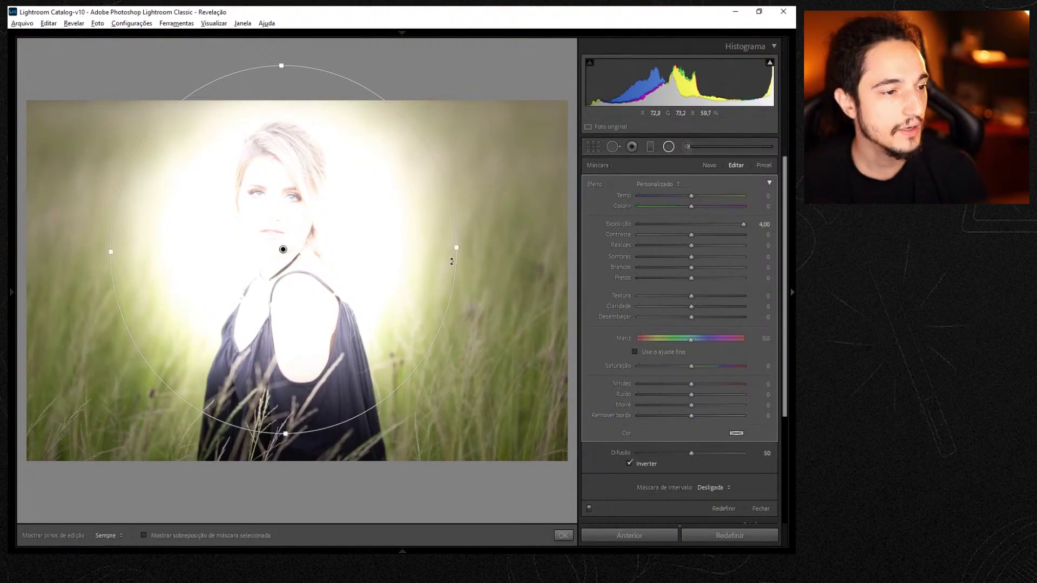
Set feather to 100, reshape the mask into a tall ellipse, and set exposure to +0.46
left_click_drag(712, 454, 745, 454)
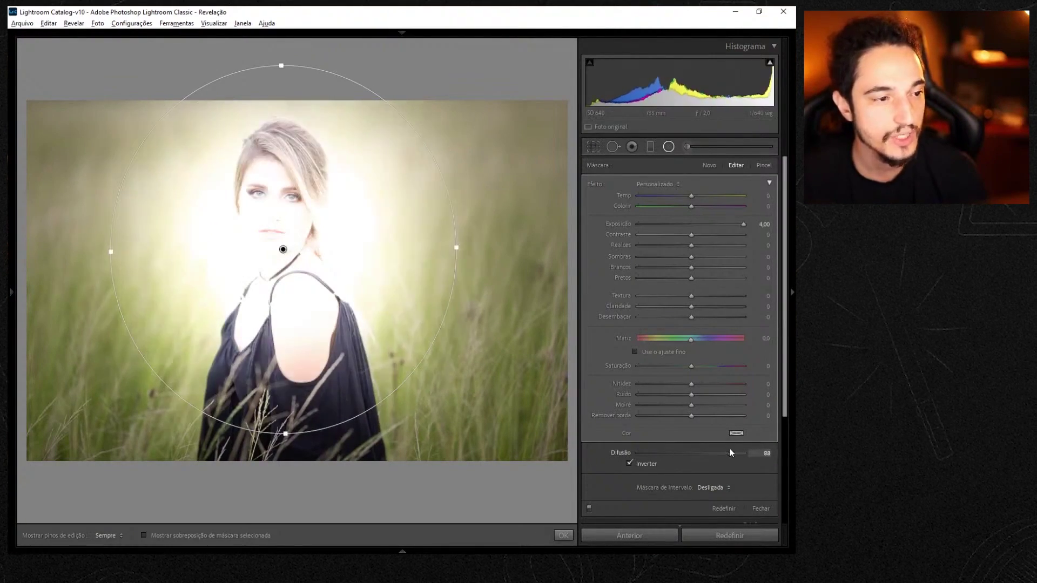
left_click_drag(283, 247, 287, 224)
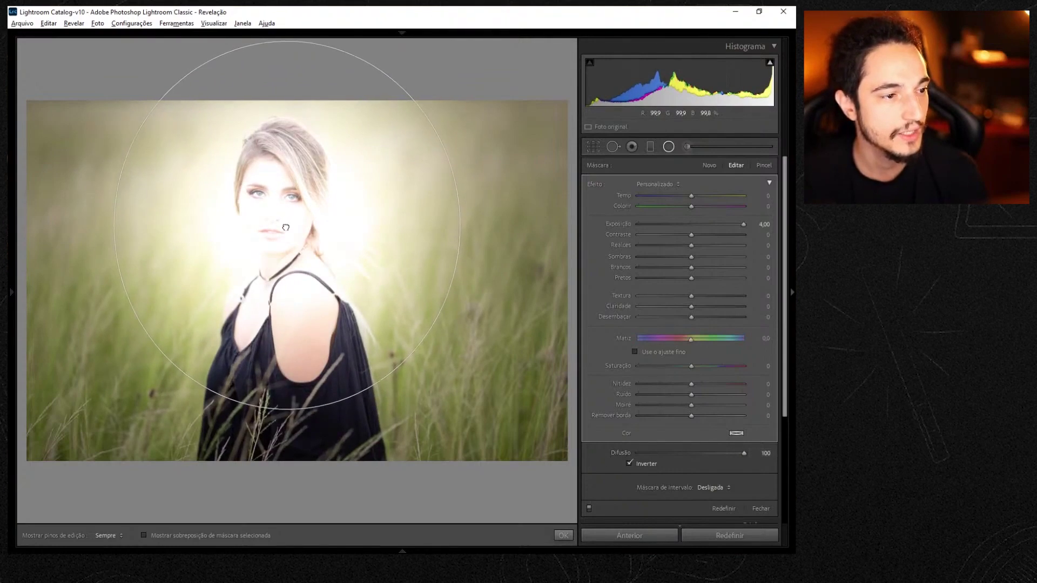
mouse_move(459, 224)
left_mouse_down()
mouse_move(414, 225)
mouse_move(423, 225)
left_mouse_up()
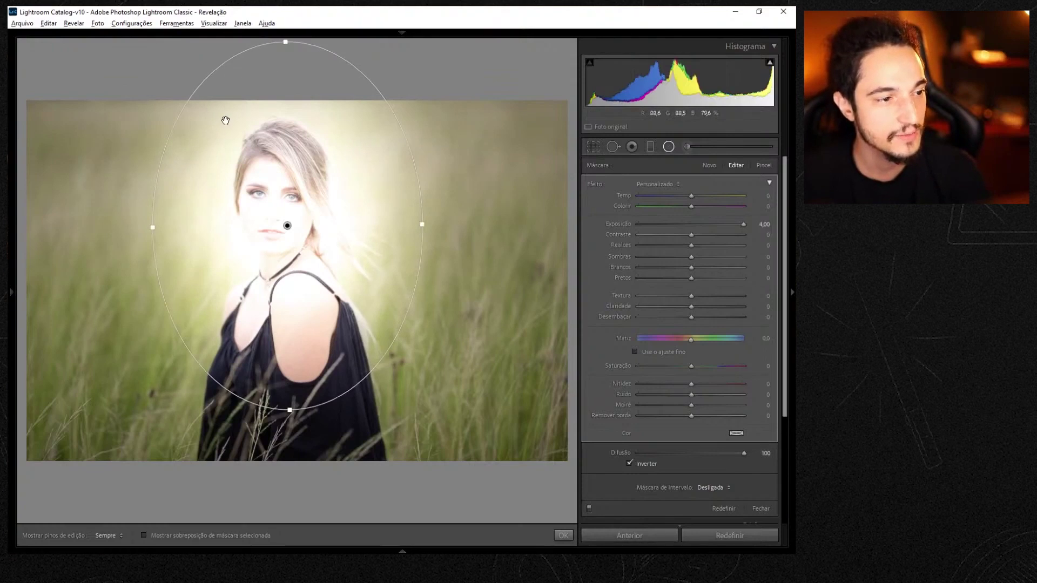
double_click(742, 225)
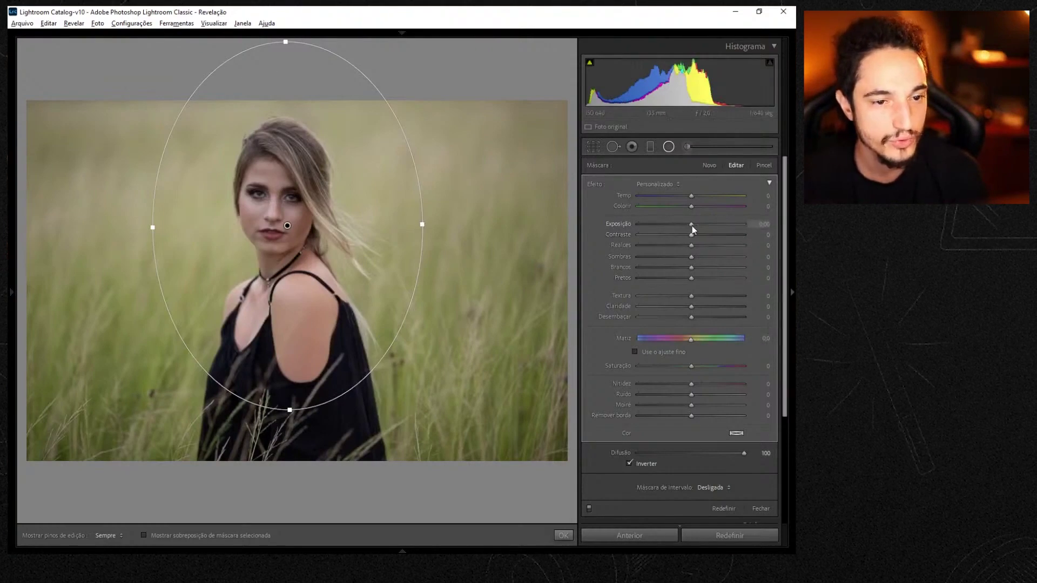
left_click_drag(692, 225, 700, 227)
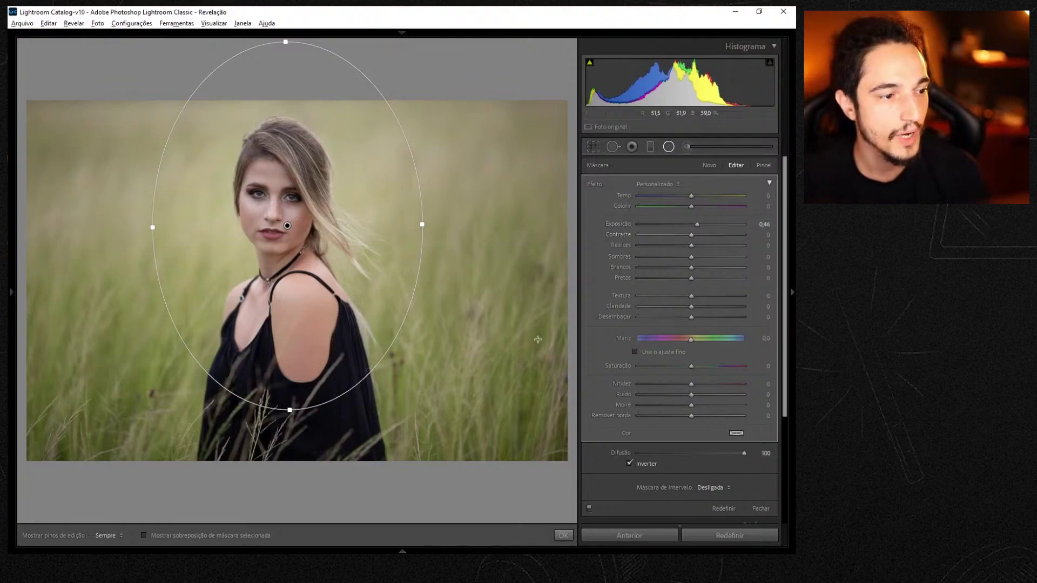
Apply the face filter, then draw a large circular radial mask around the woman at exposure −4.00
left_click(669, 146)
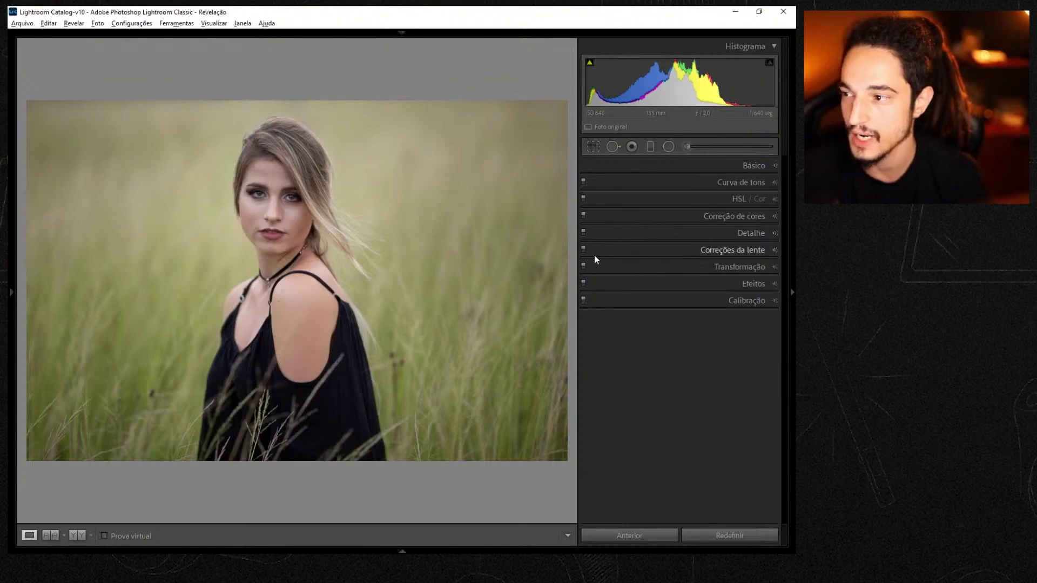
left_click(667, 151)
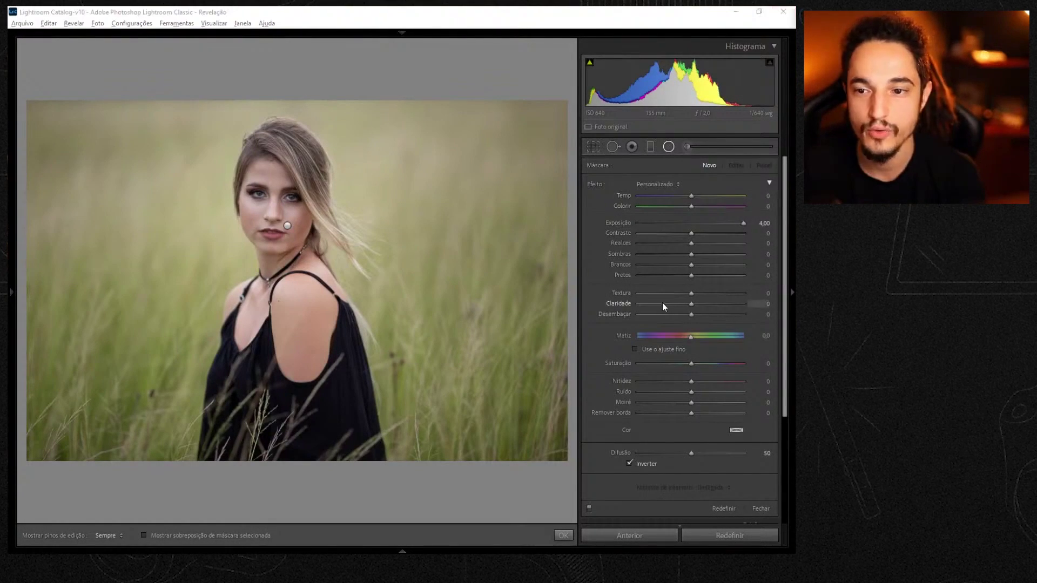
left_click_drag(735, 225, 715, 221)
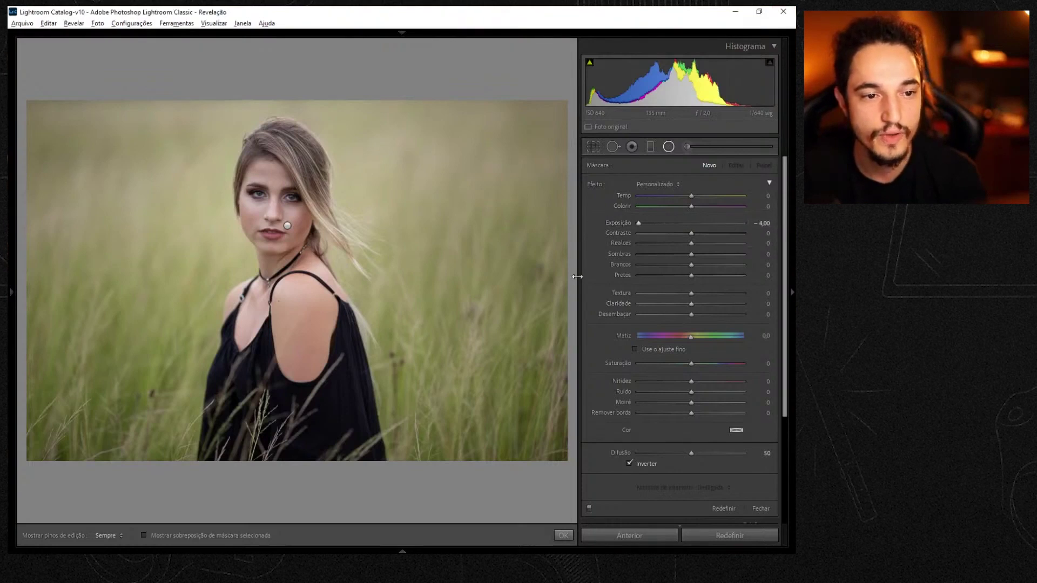
left_click_drag(284, 263, 461, 439)
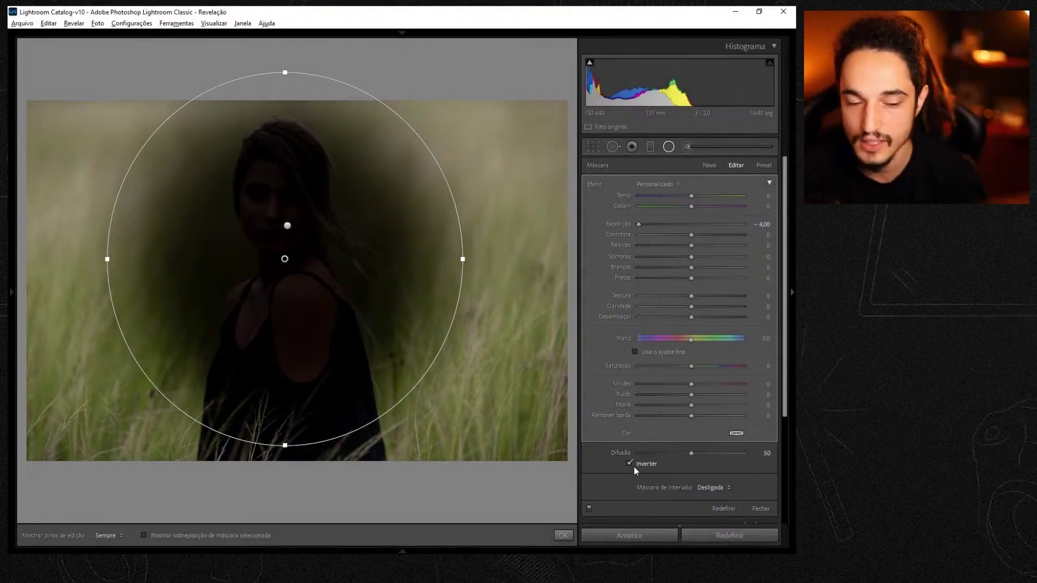
Invert the vignette, widen and heighten the ellipse, move it up, set feather 80, and reset exposure to 0
left_click(629, 465)
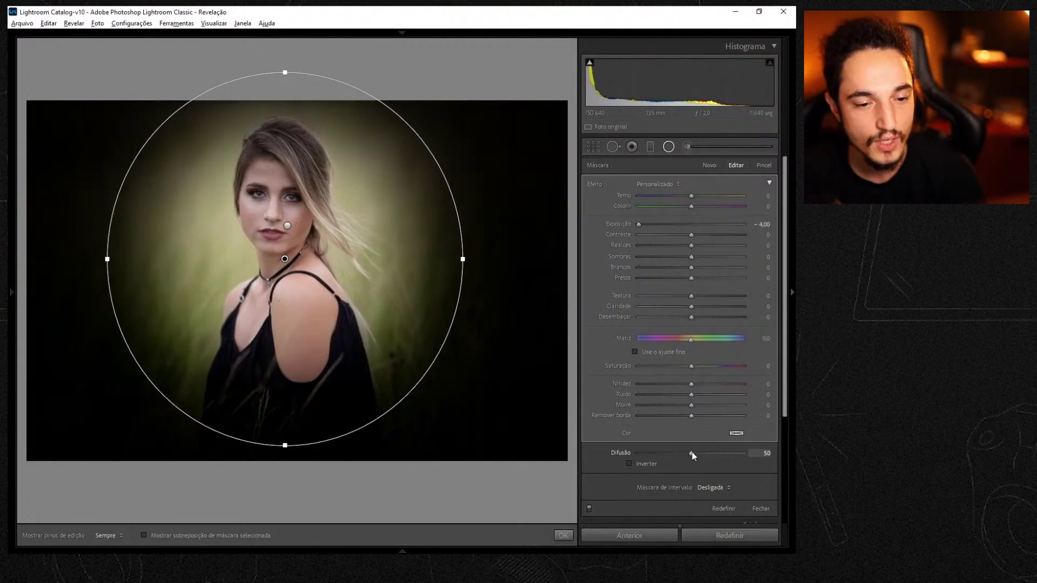
left_click_drag(693, 453, 744, 452)
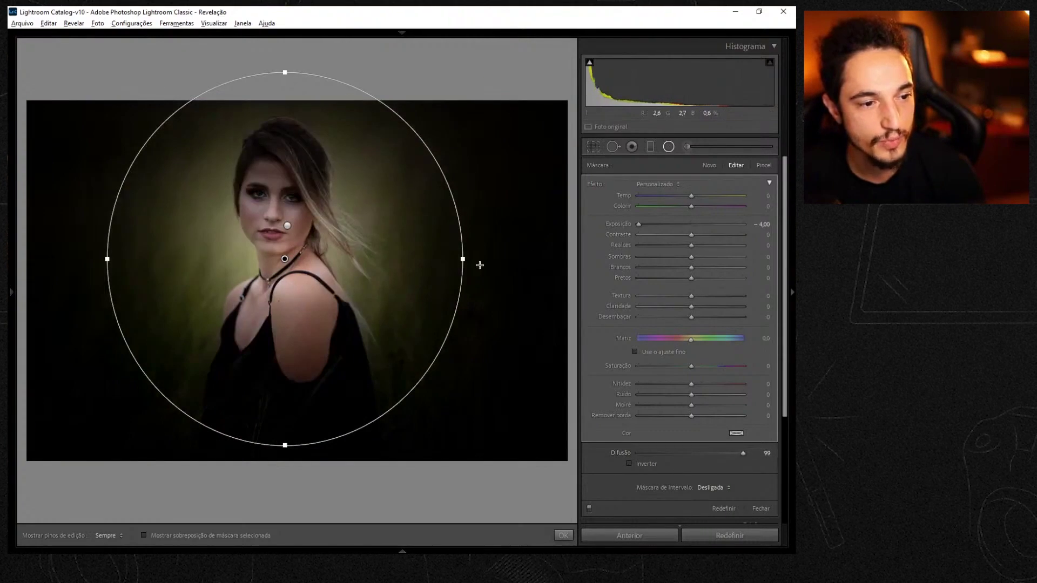
left_click_drag(464, 259, 520, 259)
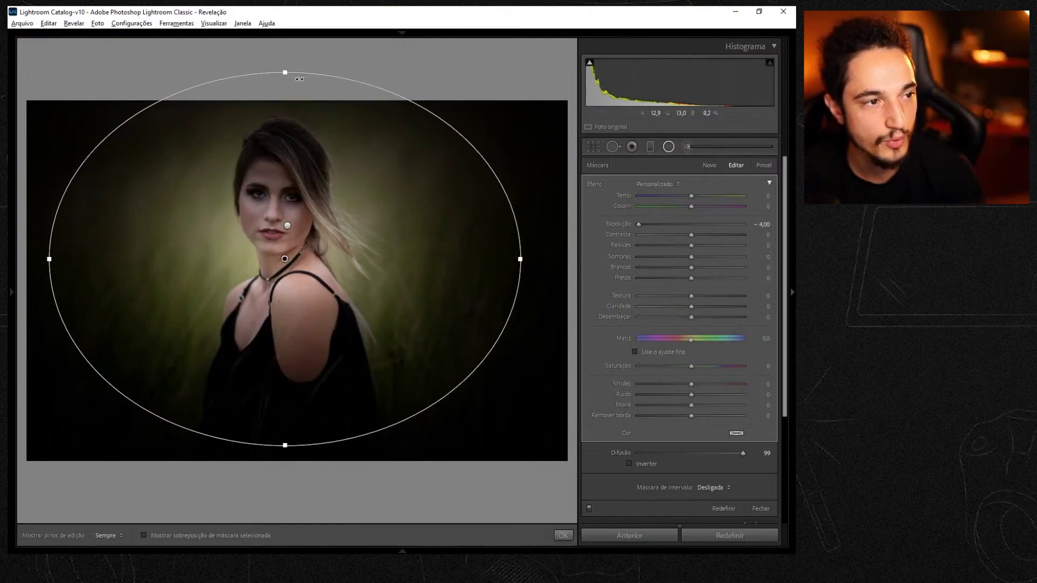
left_click_drag(284, 72, 285, 40)
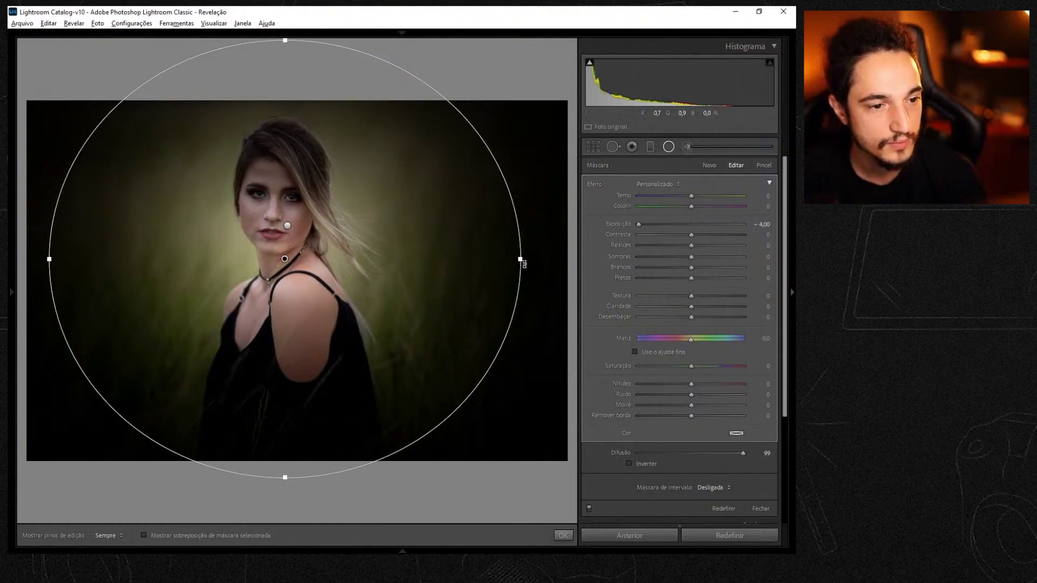
left_click_drag(522, 261, 518, 260)
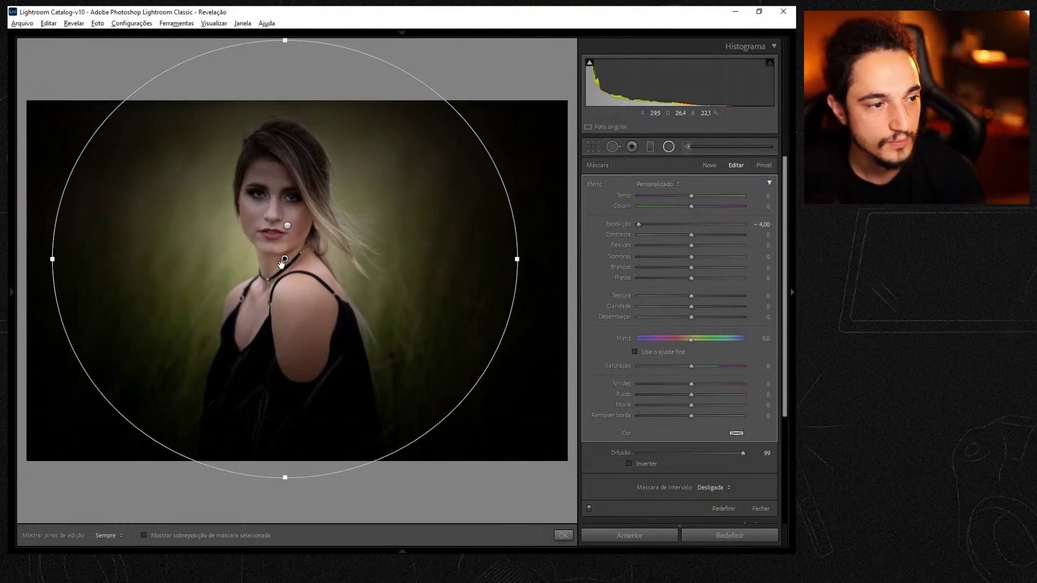
left_click_drag(282, 264, 278, 236)
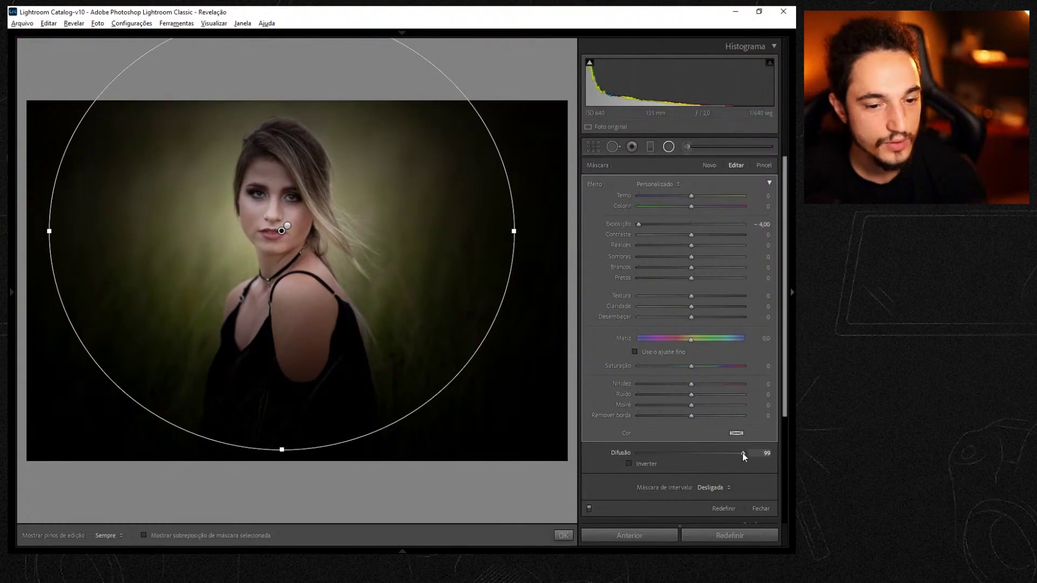
left_click_drag(744, 453, 724, 452)
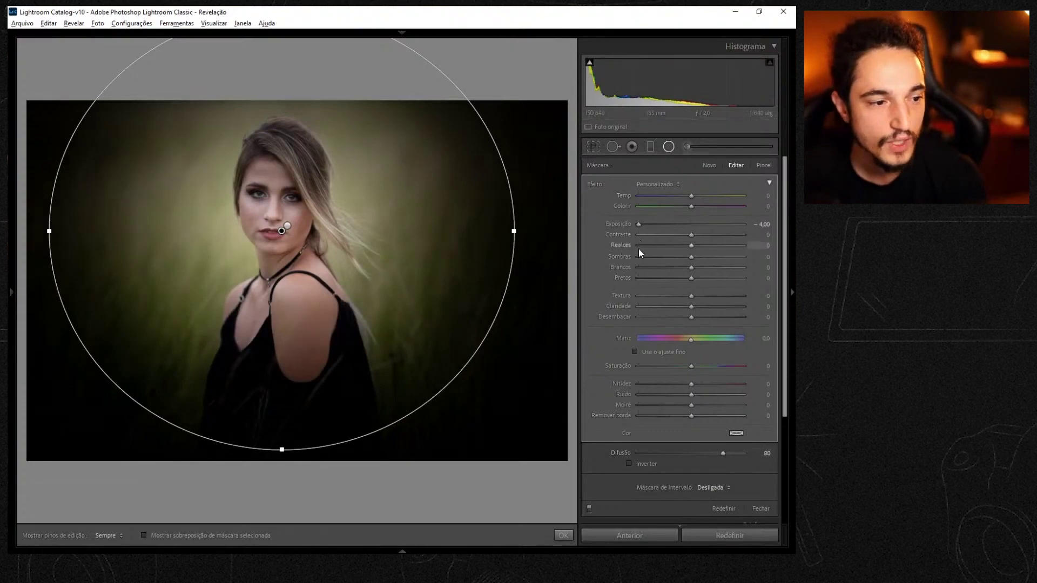
double_click(639, 225)
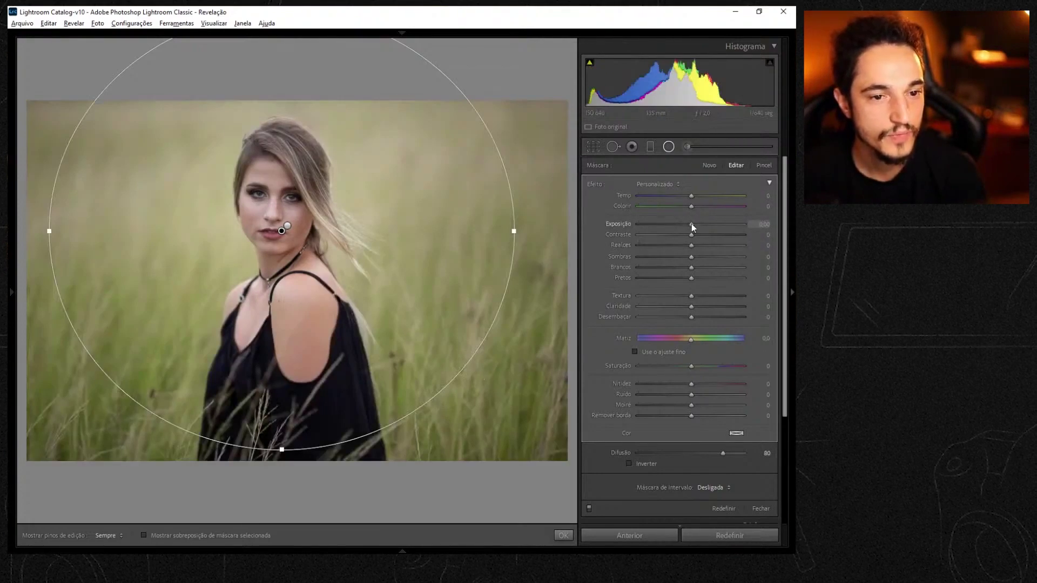
Set the vignette's exposure to −0.14 and its blacks to about −31
left_click_drag(691, 224, 690, 223)
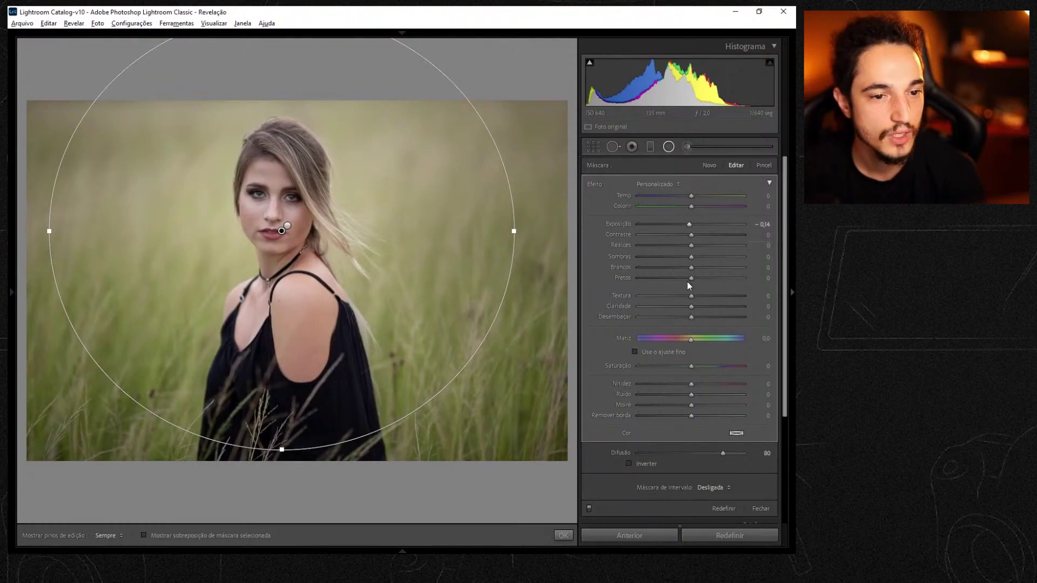
mouse_move(691, 278)
left_mouse_down()
mouse_move(635, 270)
mouse_move(675, 276)
left_mouse_up()
mouse_move(691, 277)
left_mouse_down()
mouse_move(663, 280)
mouse_move(690, 285)
mouse_move(675, 289)
left_mouse_up()
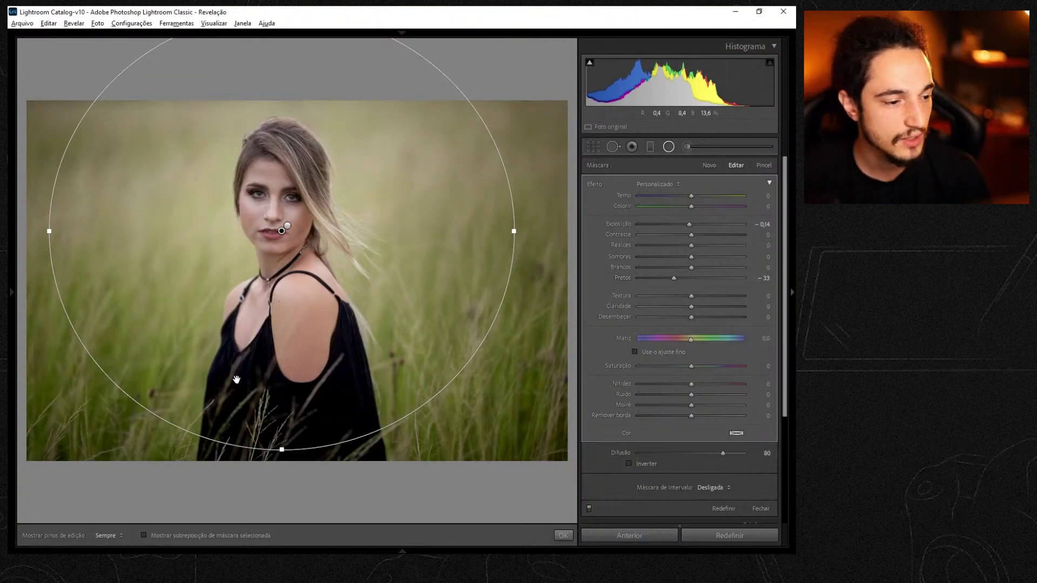
left_click_drag(676, 279, 677, 280)
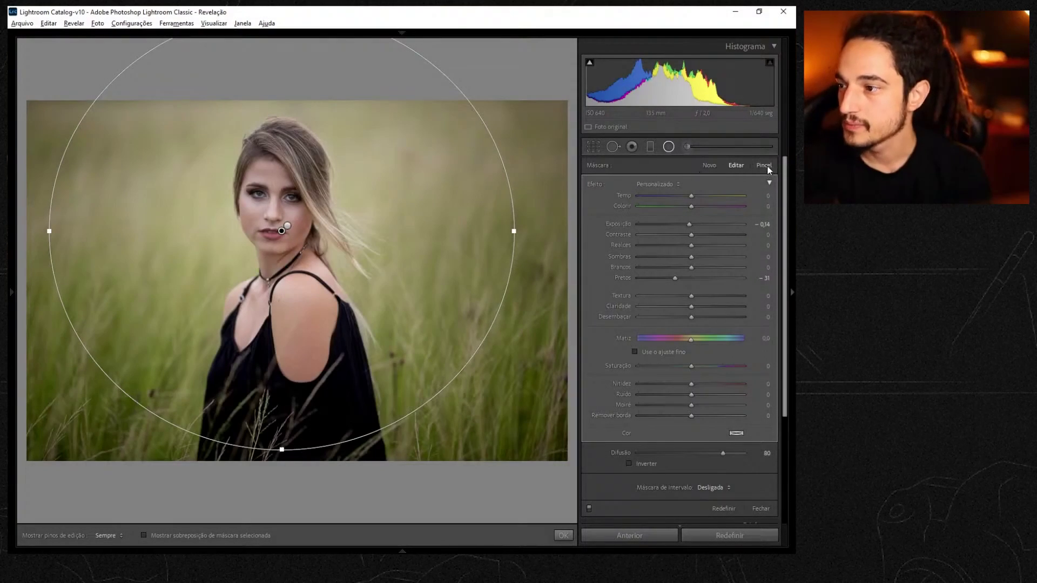
Set up an Erase brush for the vignette mask: size 6, feather 70, auto mask on
left_click(765, 165)
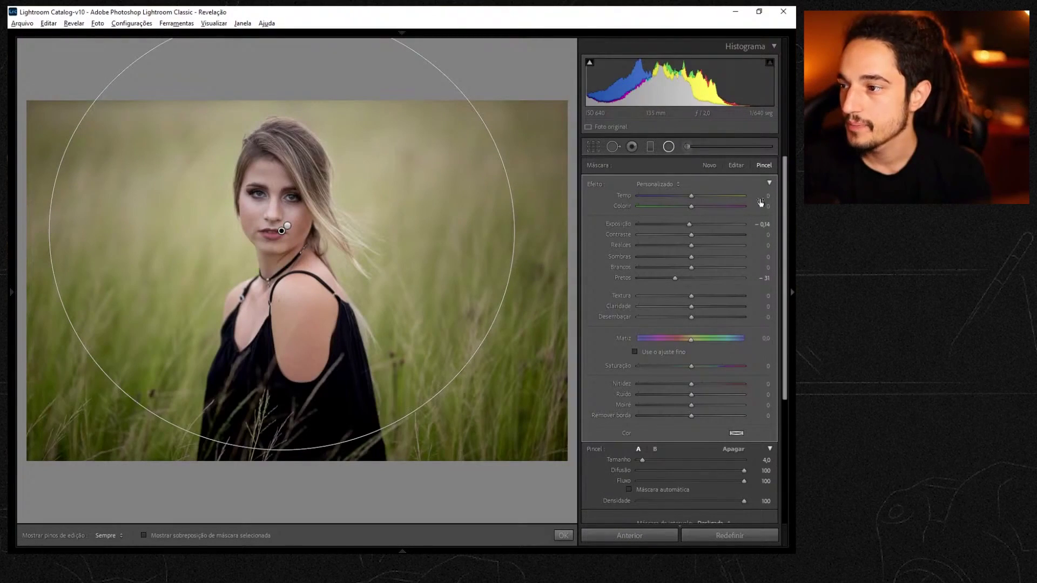
double_click(675, 278)
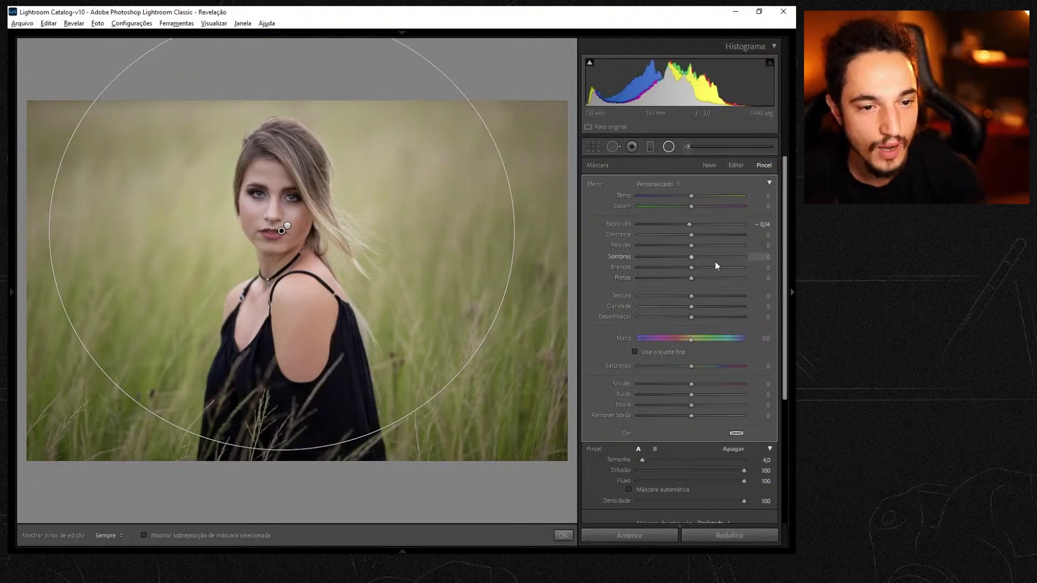
key("ctrl+z")
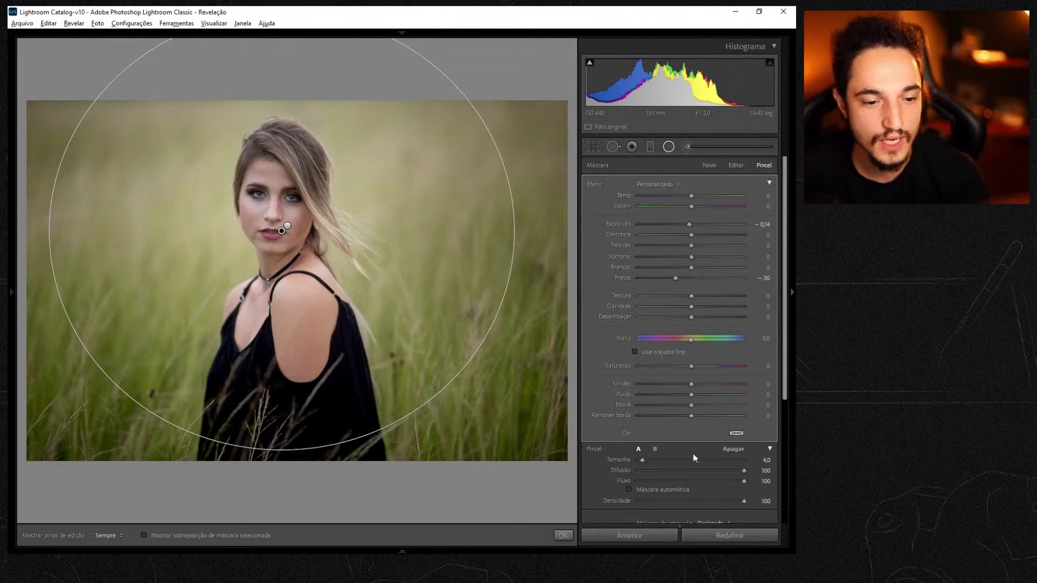
scroll(786, 362, "down", 3)
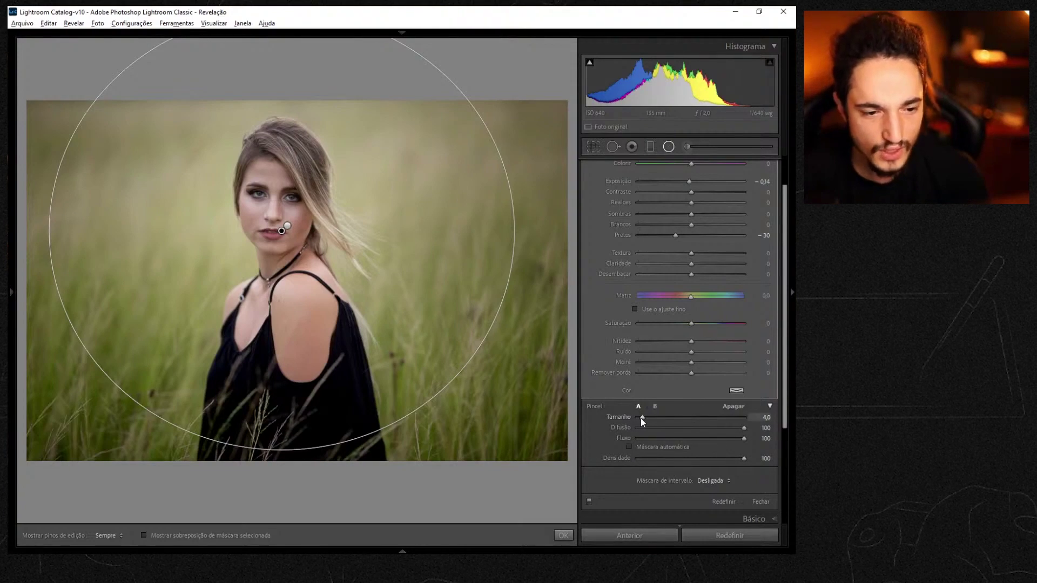
left_click_drag(643, 416, 649, 419)
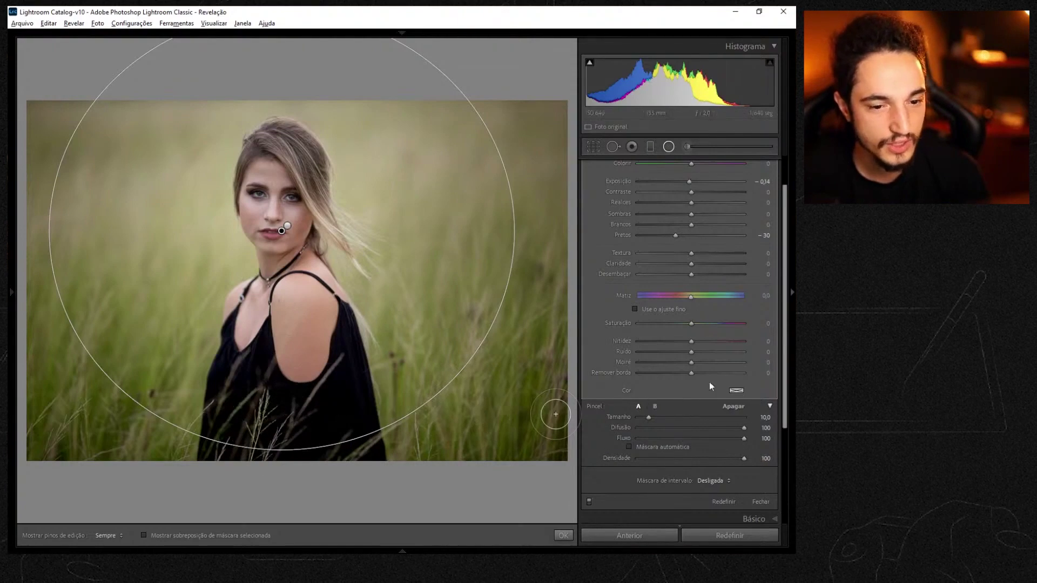
left_click(734, 408)
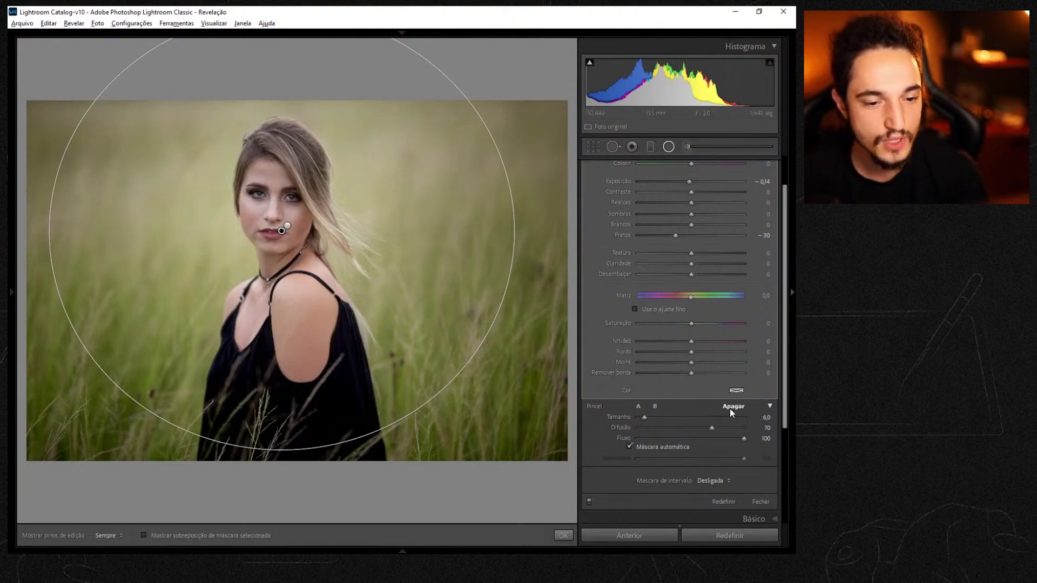
Hide the edit pins and erase the vignette mask over the lower dress
key("h")
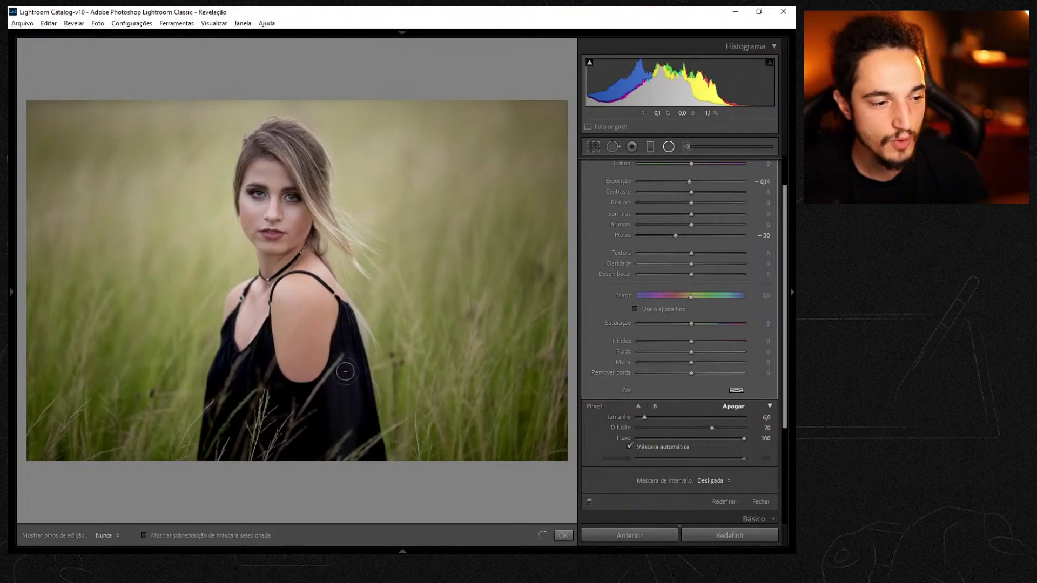
left_click_drag(352, 401, 361, 452)
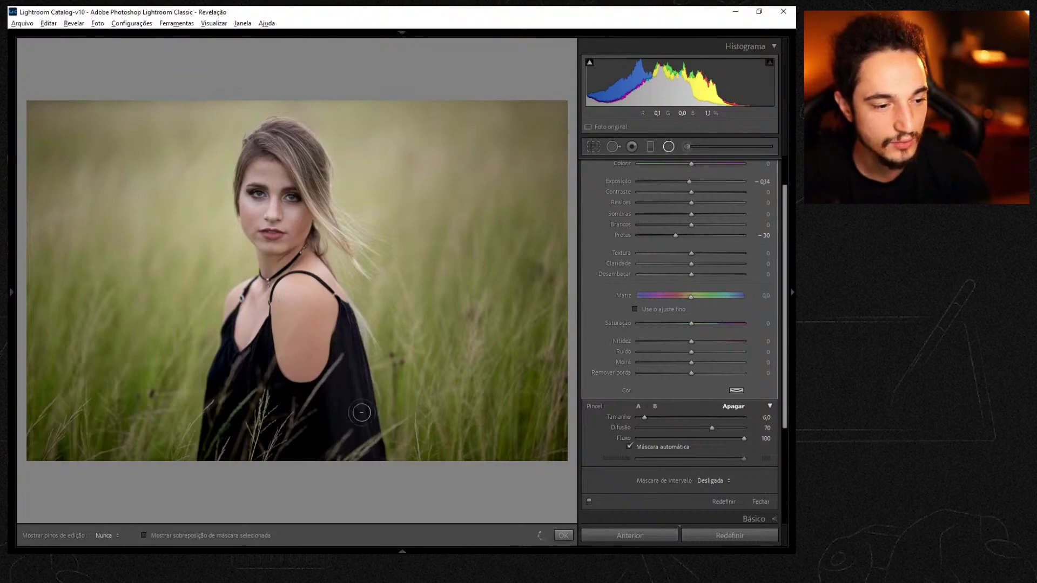
mouse_move(361, 412)
left_mouse_down()
mouse_move(264, 386)
mouse_move(216, 416)
left_mouse_up()
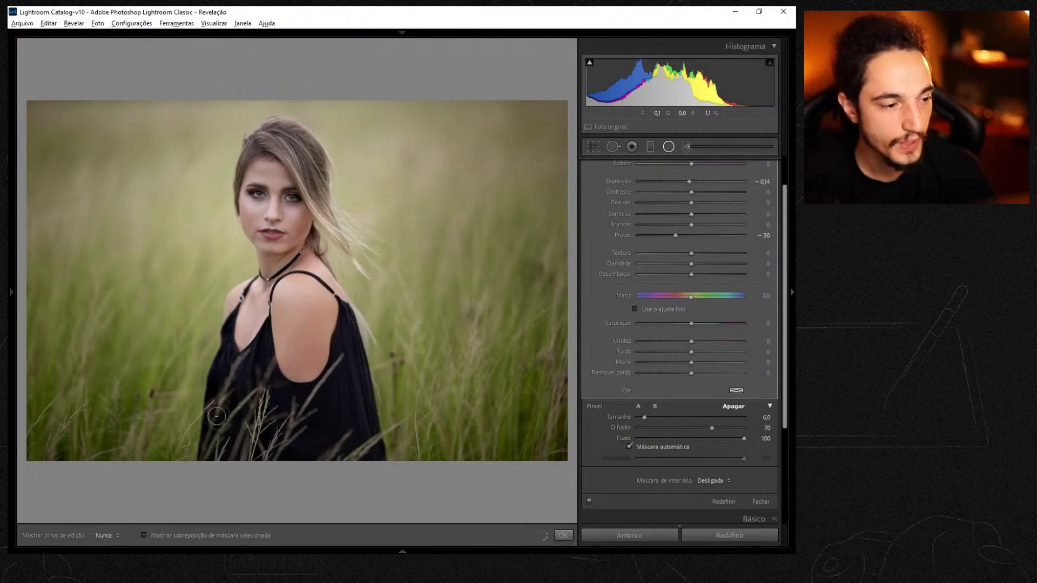
Undo the last stroke and set the erase brush to size 12, feather 100, flow 60
key("h")
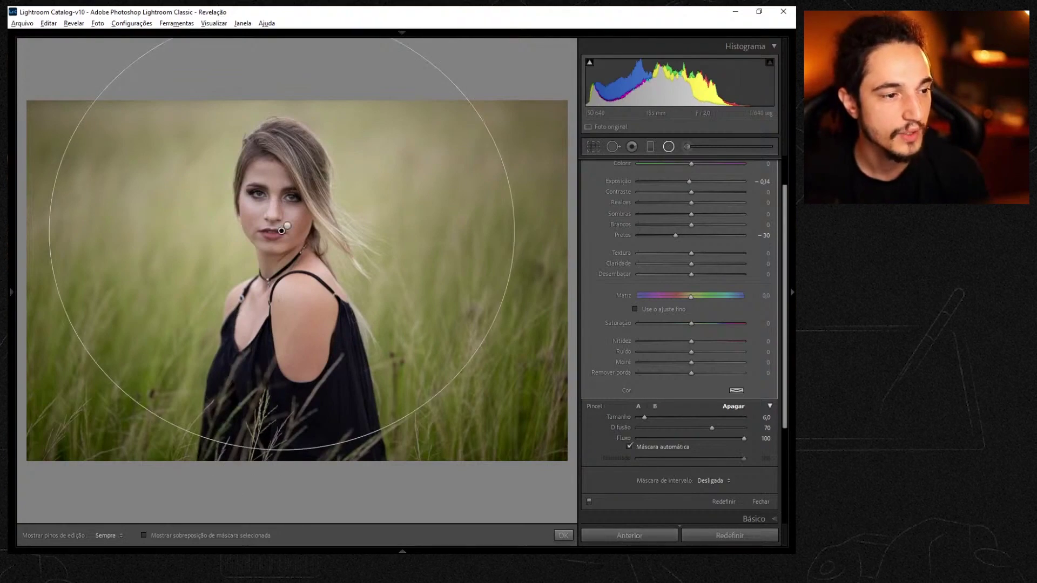
key("ctrl+z")
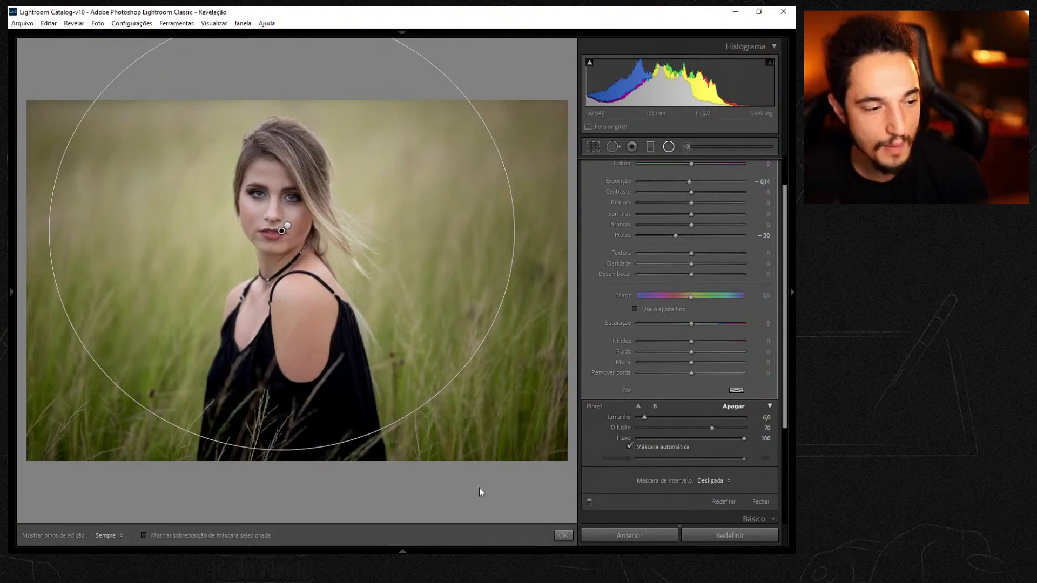
left_click_drag(644, 417, 648, 420)
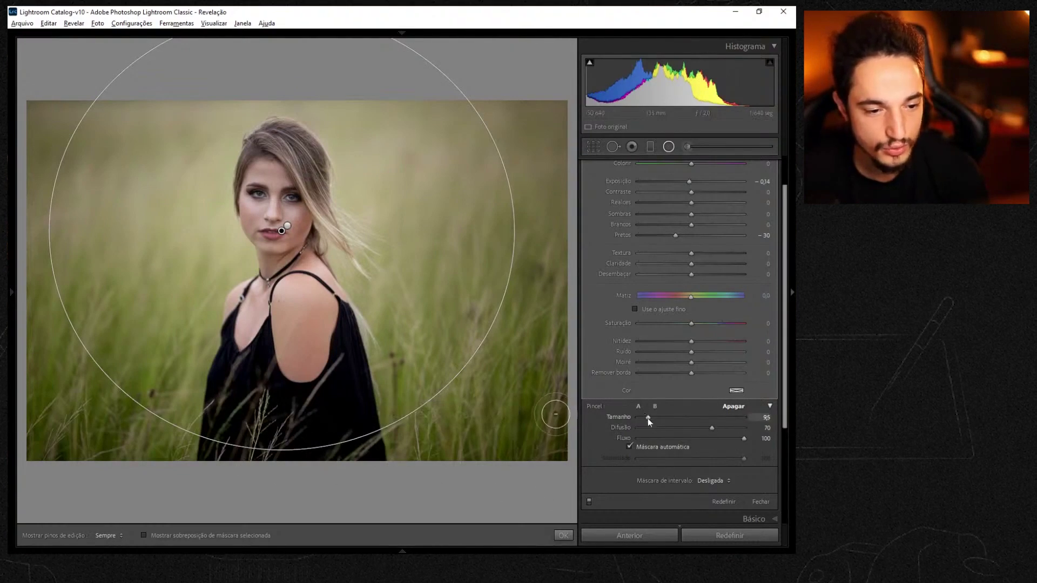
left_click_drag(712, 428, 745, 428)
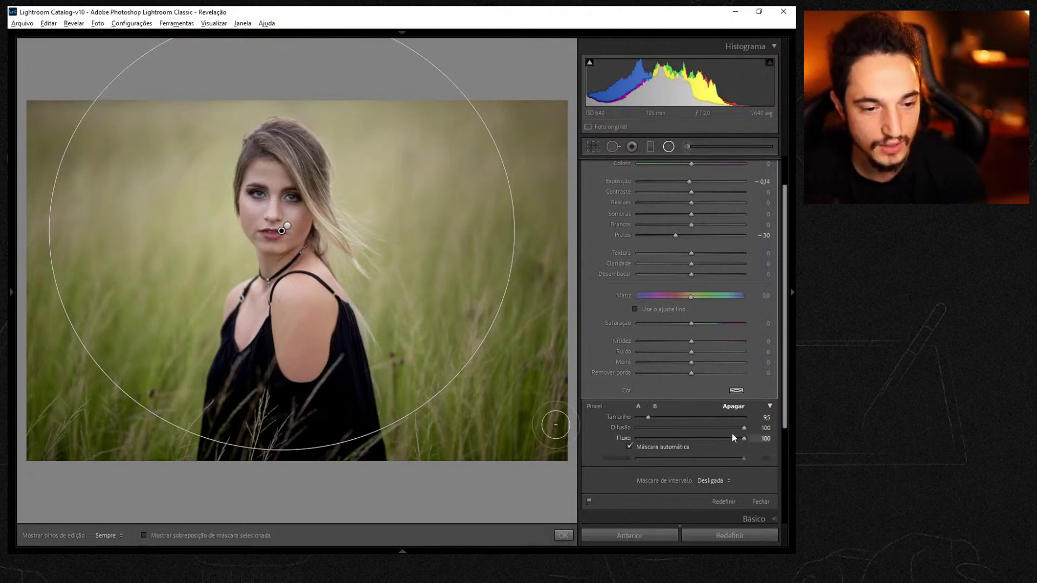
left_click_drag(743, 439, 698, 445)
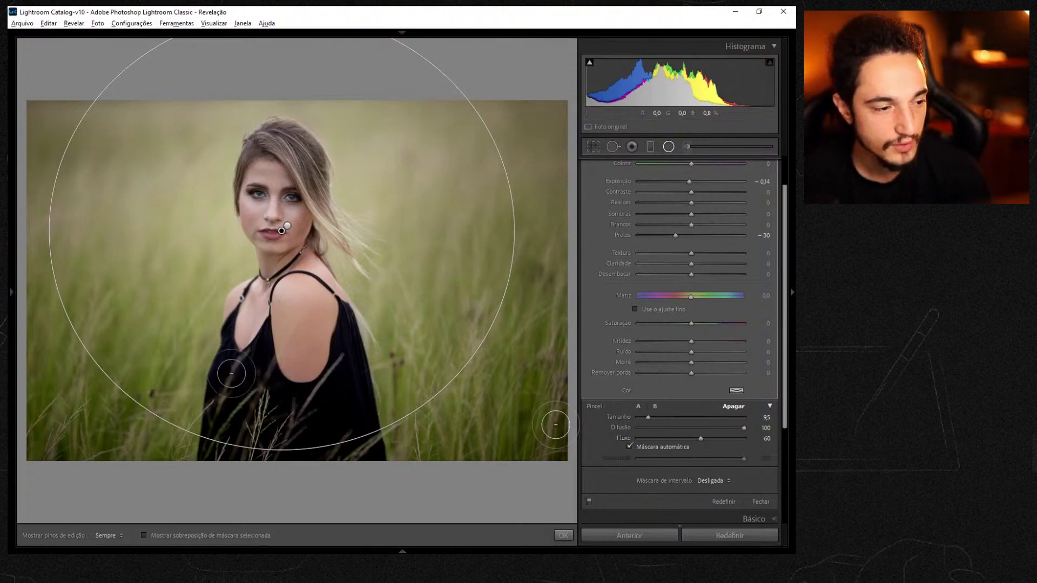
scroll(238, 377, "up", 3)
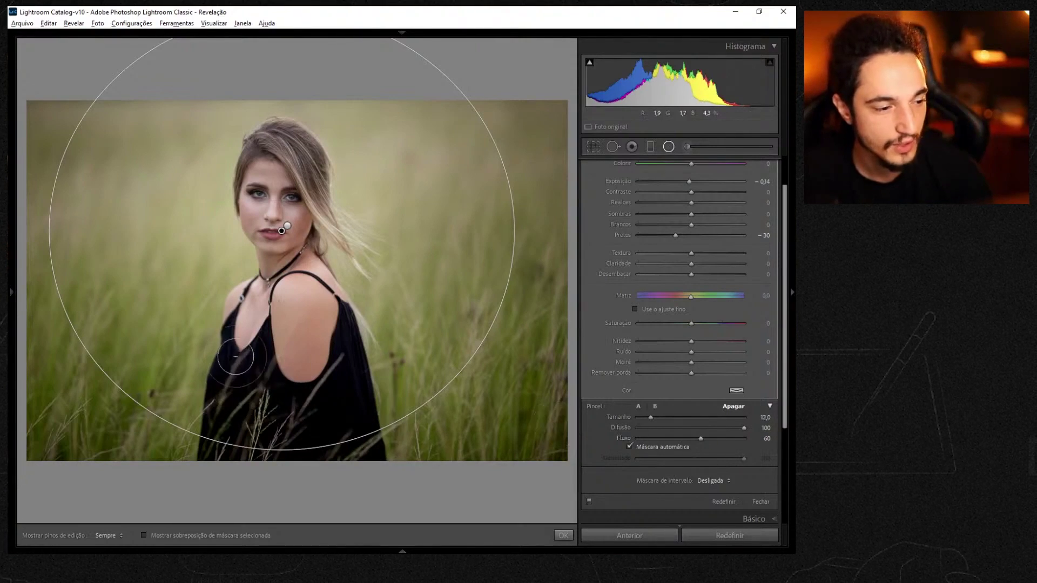
Toggle the edit pins and switch the radial filter off and on to compare
key("h")
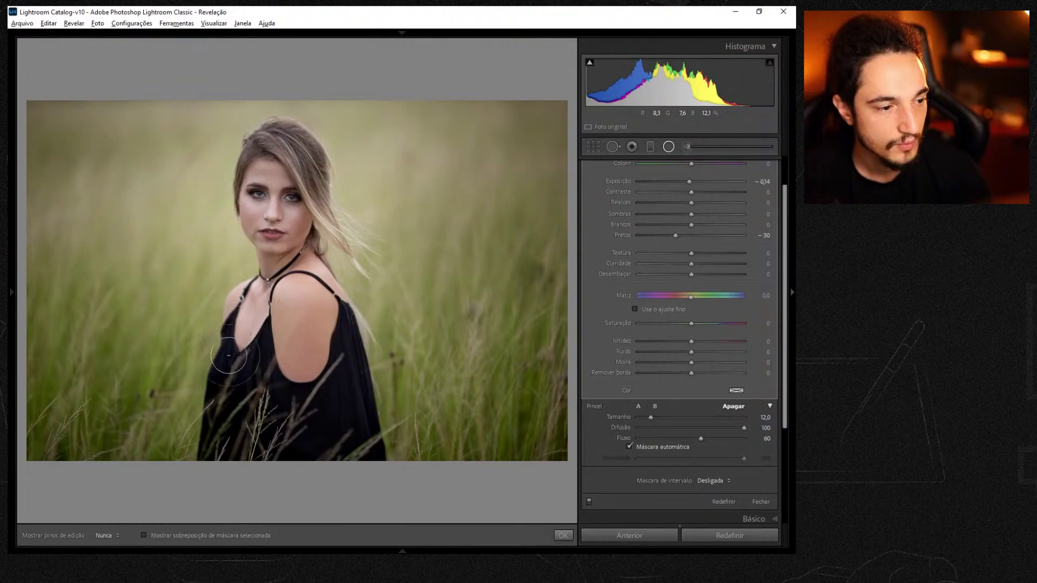
key("h")
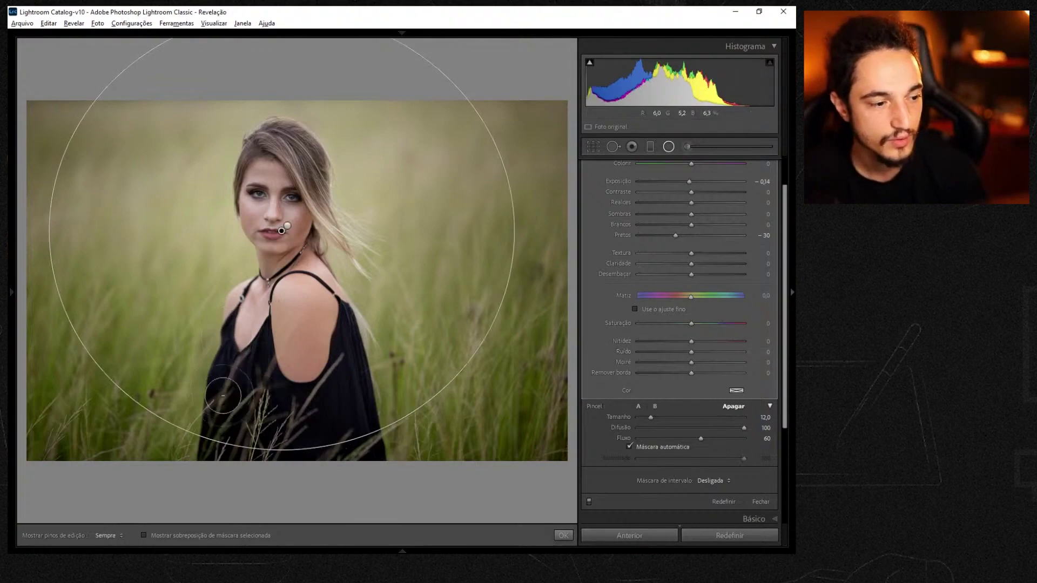
left_click(588, 503)
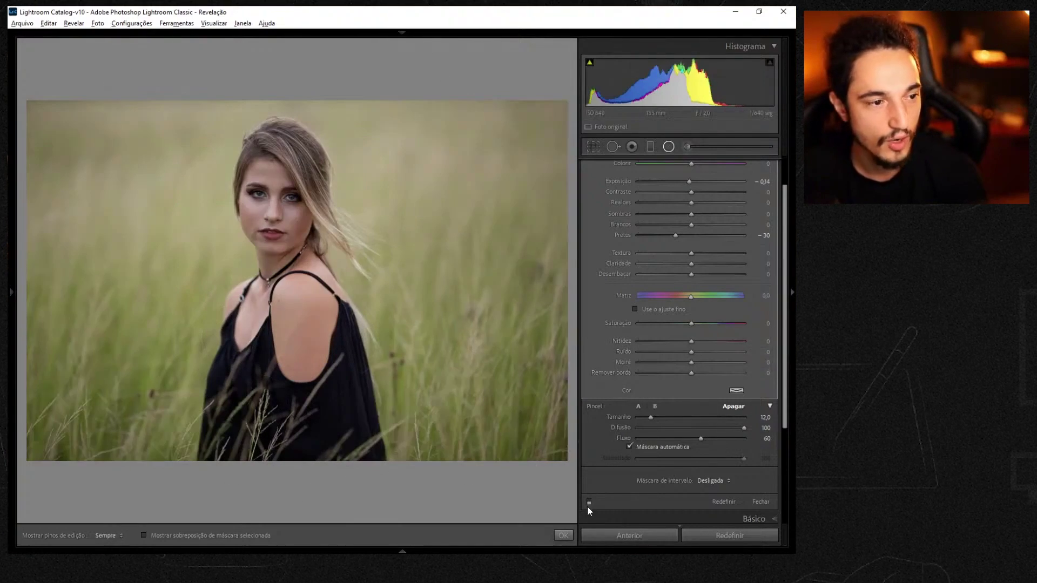
left_click(589, 502)
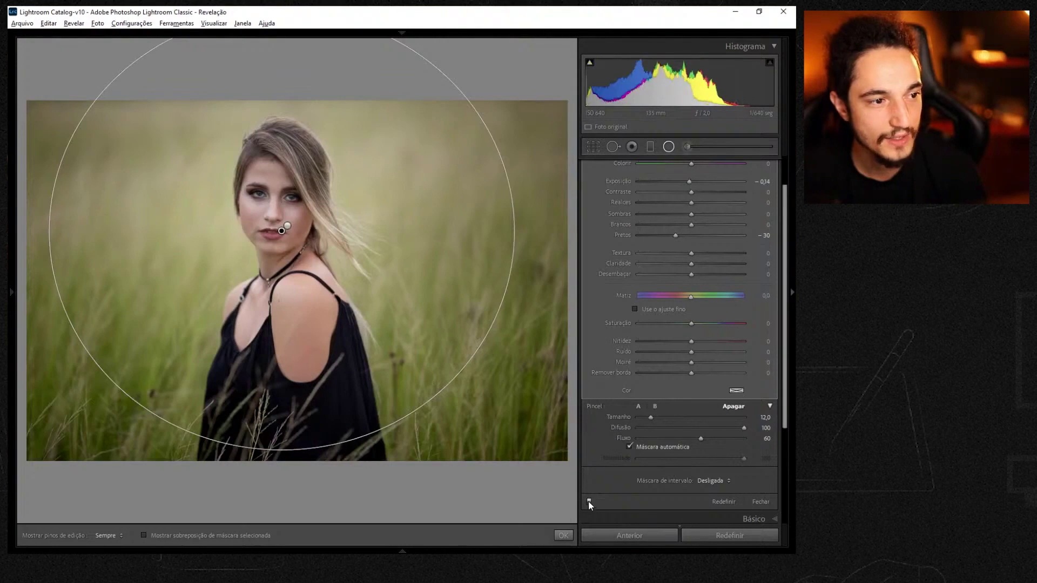
left_click(588, 503)
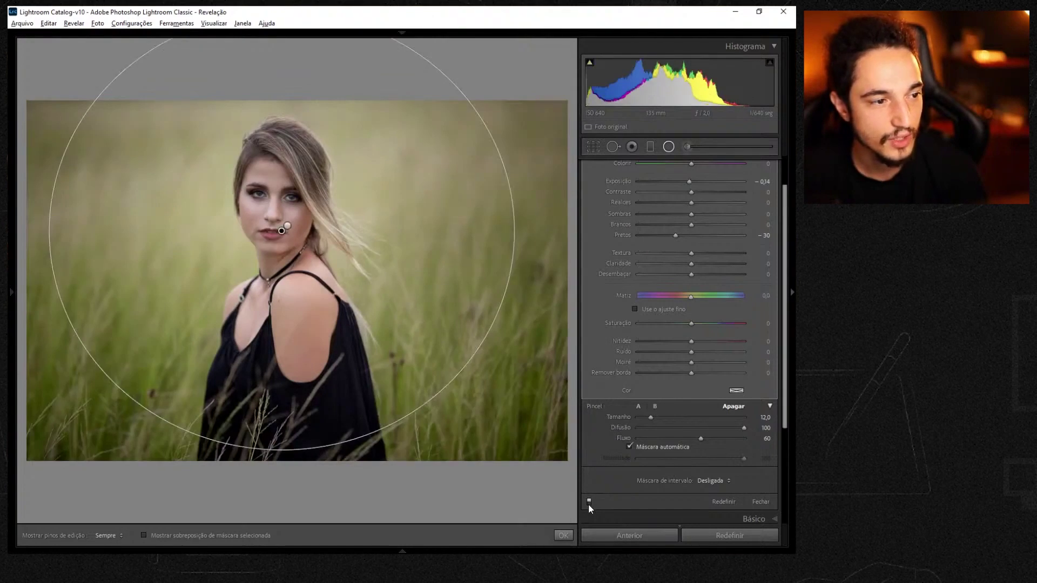
left_click(589, 503)
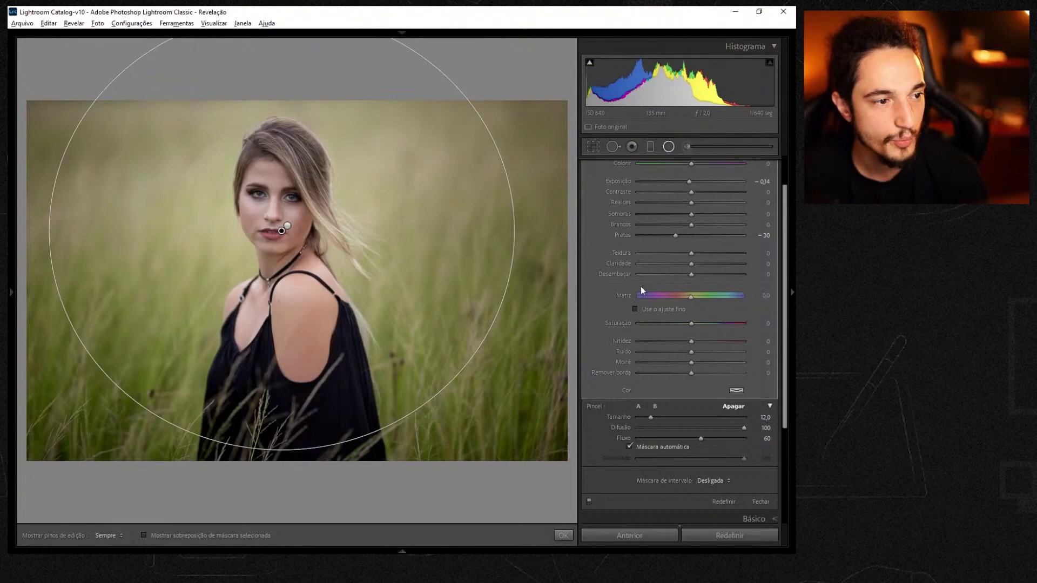
Select the face filter, lower its Highlights to −11, and close the radial filter tool
left_click(287, 226)
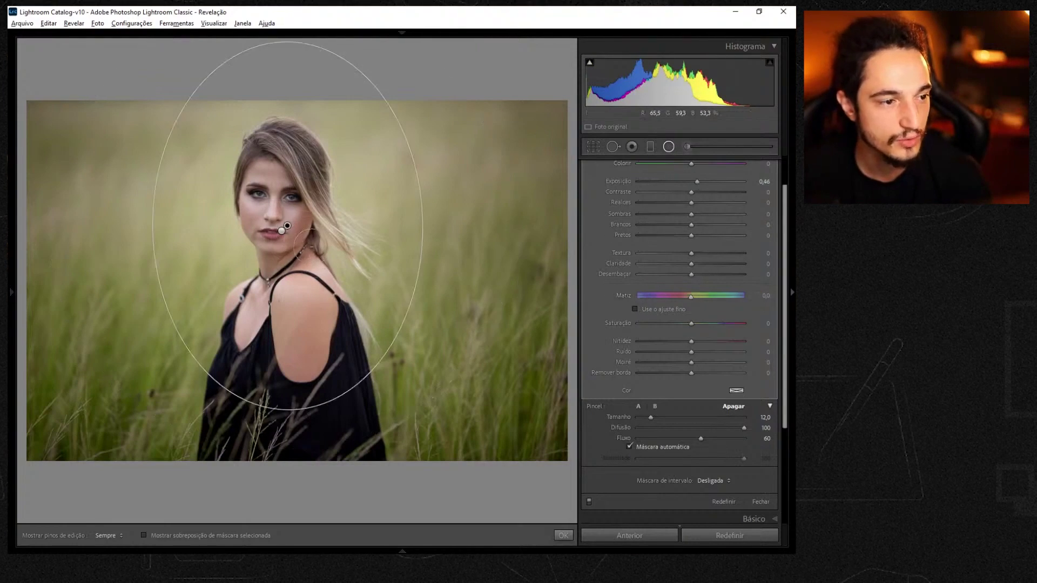
left_click_drag(691, 203, 684, 203)
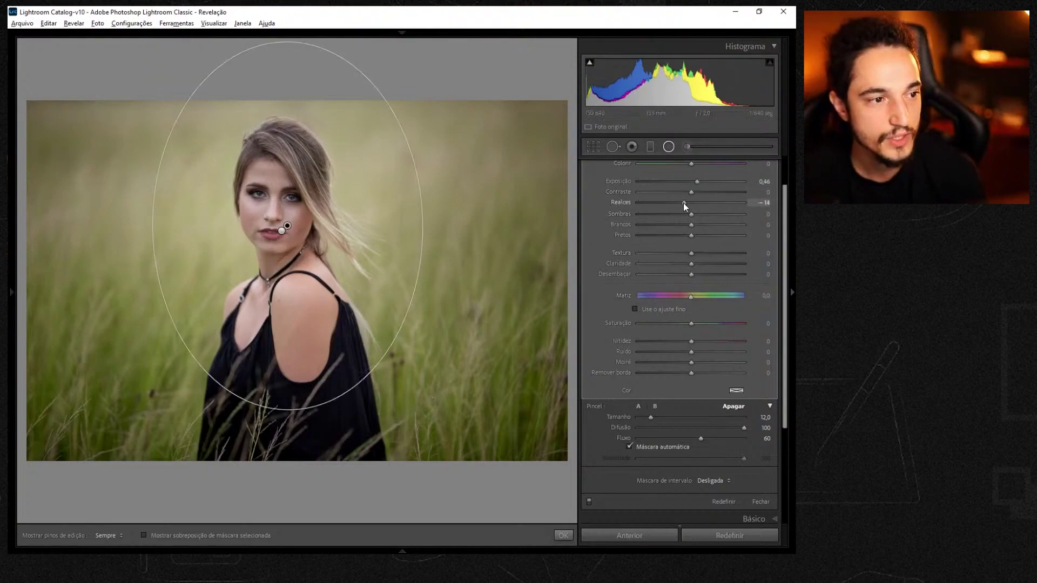
left_click(669, 146)
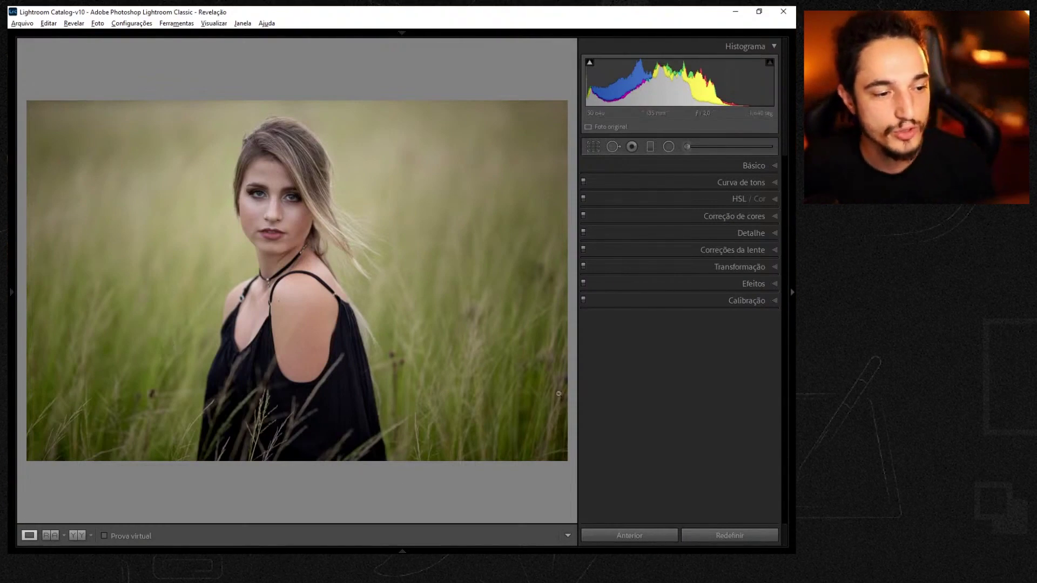
Open the tone curve in point mode, reset it to linear, and lift the black point
left_click(737, 182)
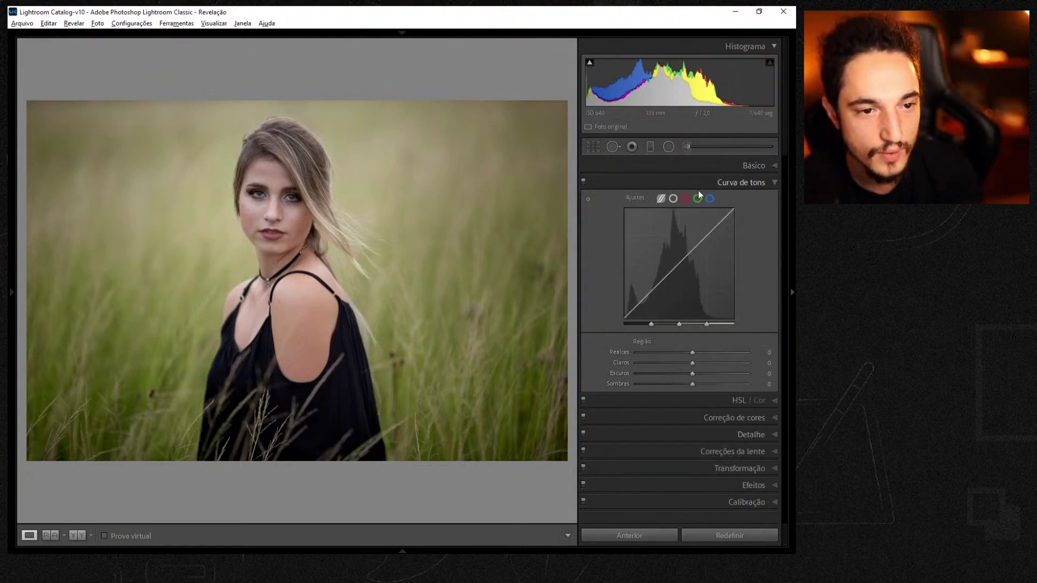
left_click(673, 198)
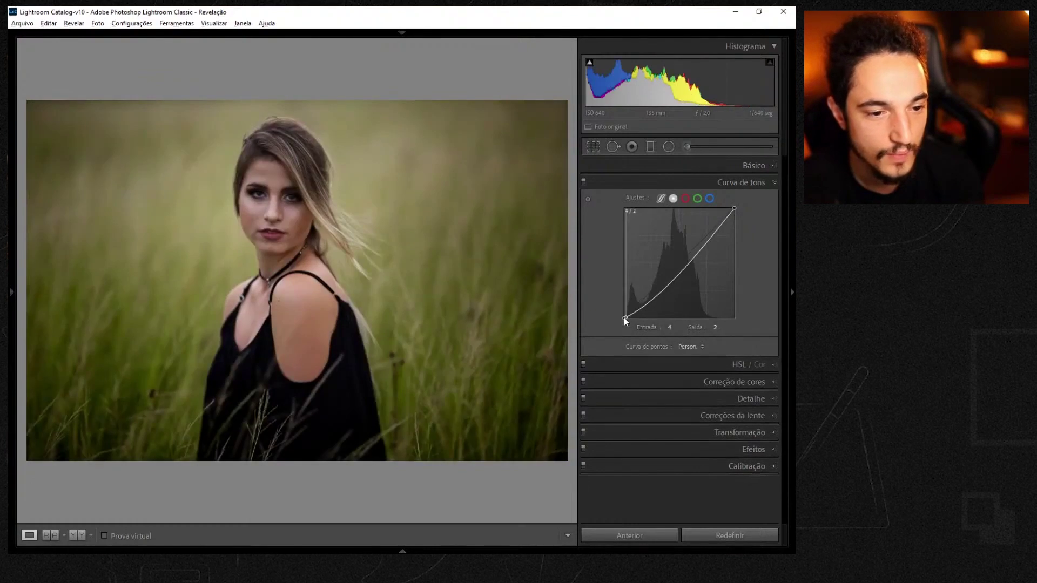
left_click_drag(680, 263, 666, 244)
left_click_drag(628, 318, 630, 318)
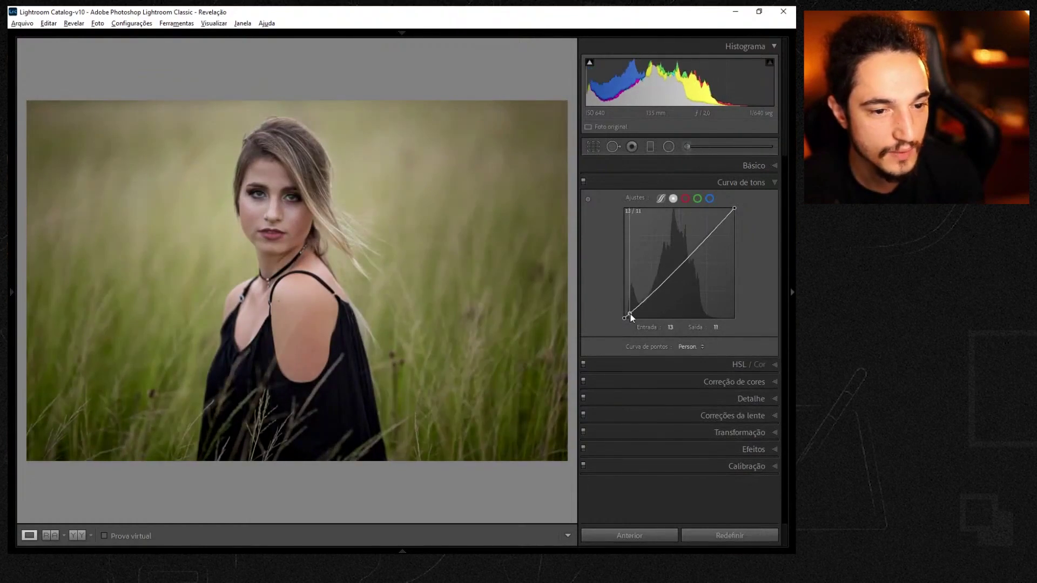
right_click(642, 311)
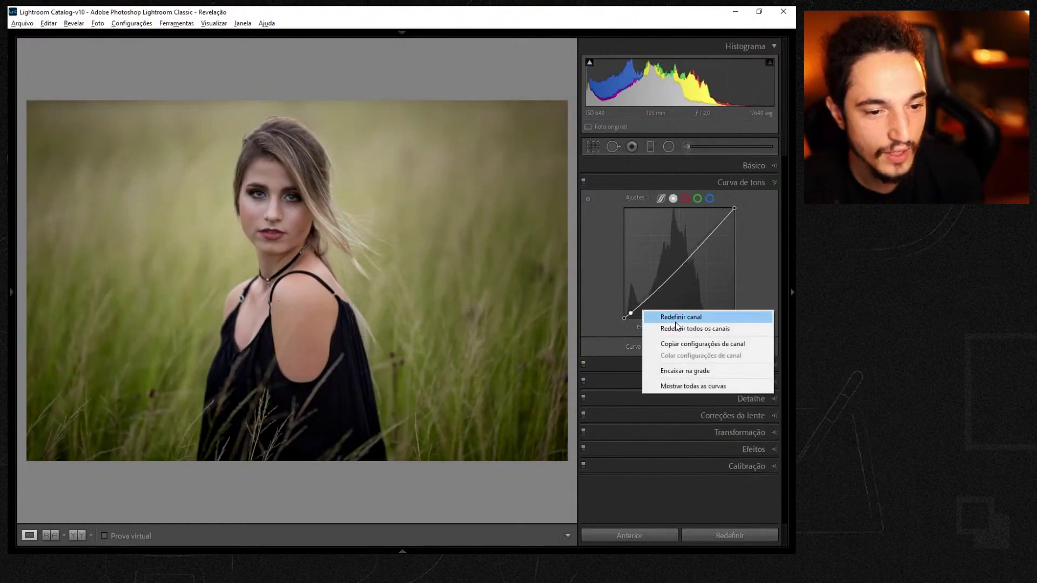
left_click(677, 317)
mouse_move(625, 319)
left_mouse_down()
mouse_move(662, 291)
mouse_move(624, 315)
left_mouse_up()
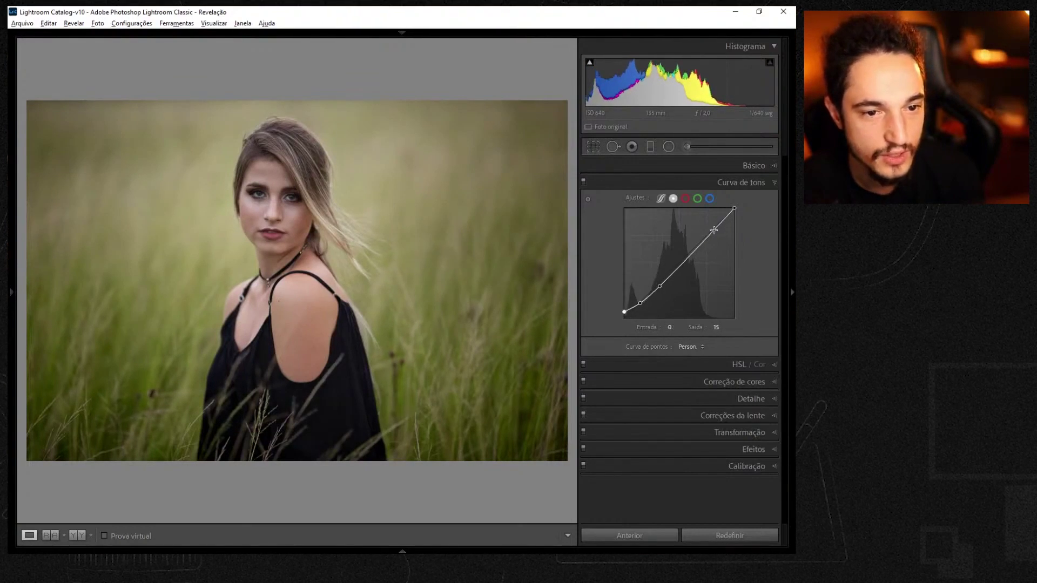
Add a highlight point pulling the white point to 251, compare the curve on and off, and remove a lower point
left_click(714, 229)
left_click_drag(714, 230, 738, 213)
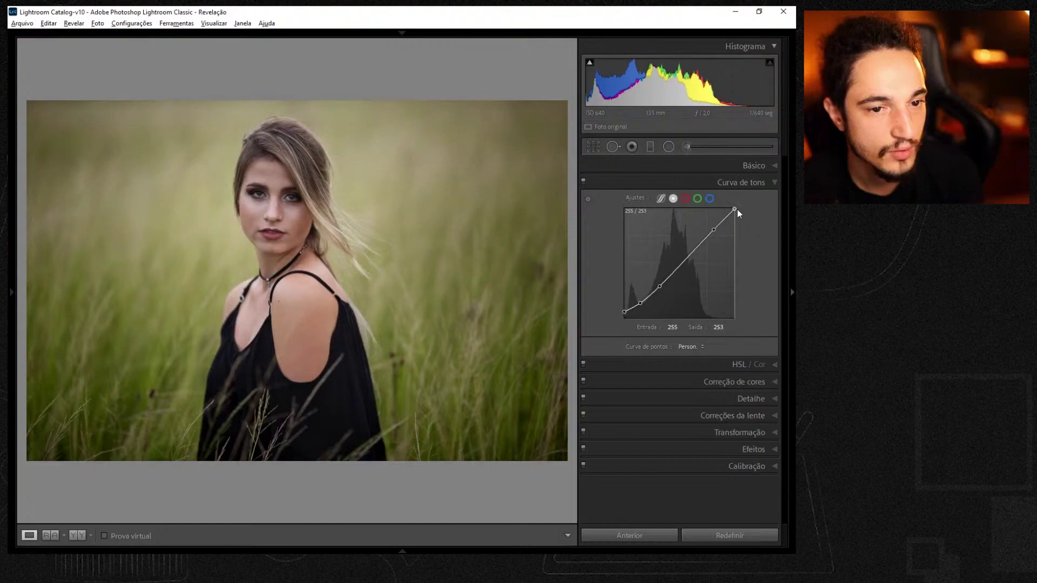
left_click(584, 182)
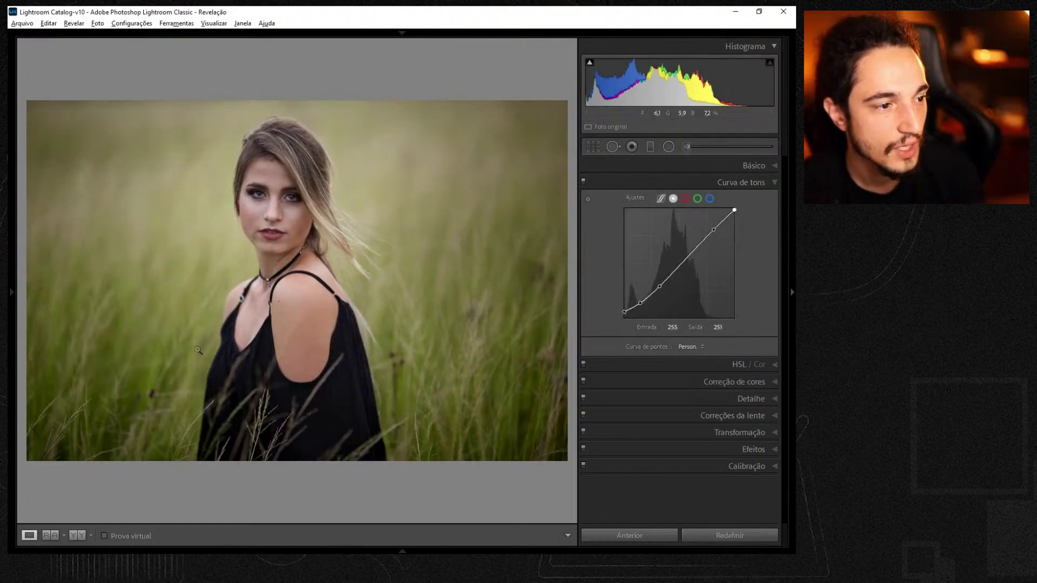
left_click(584, 181)
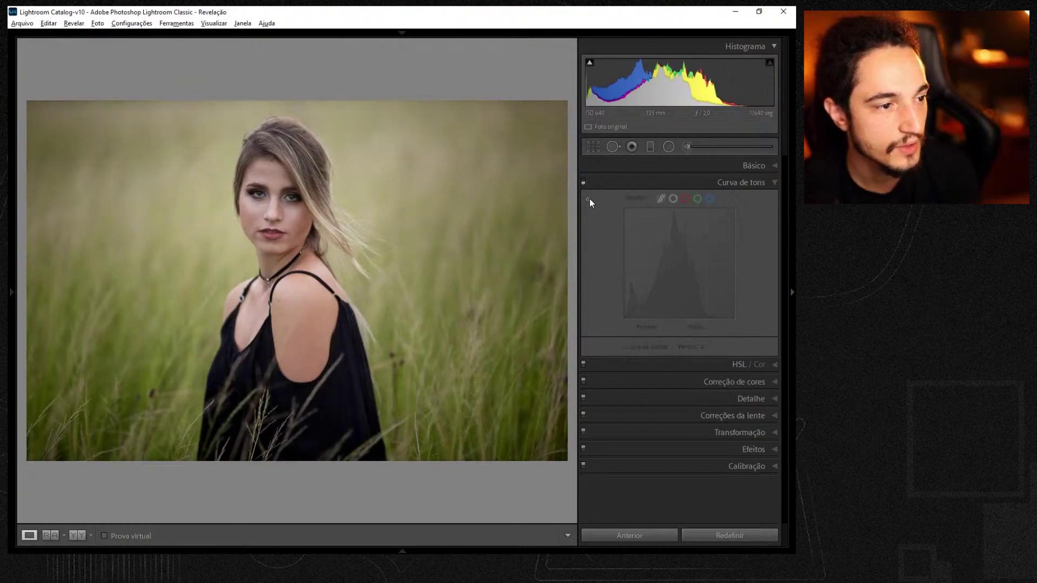
left_click(583, 182)
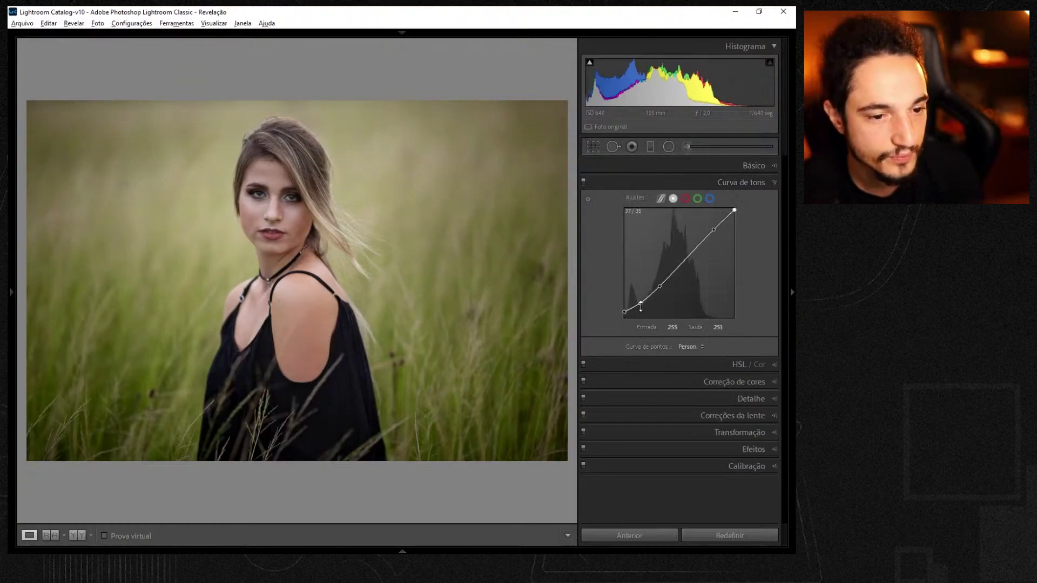
double_click(640, 303)
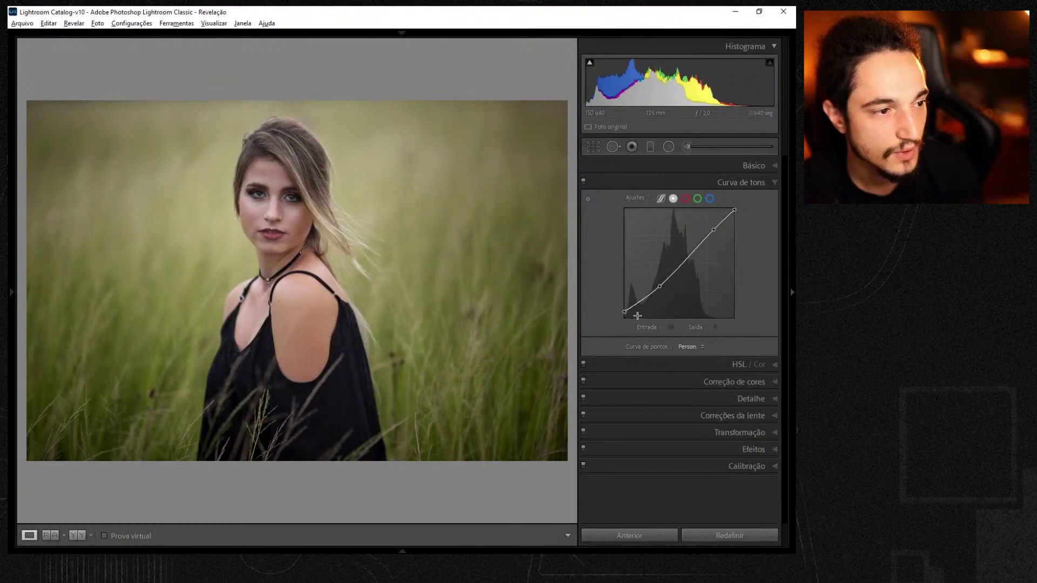
left_click(754, 165)
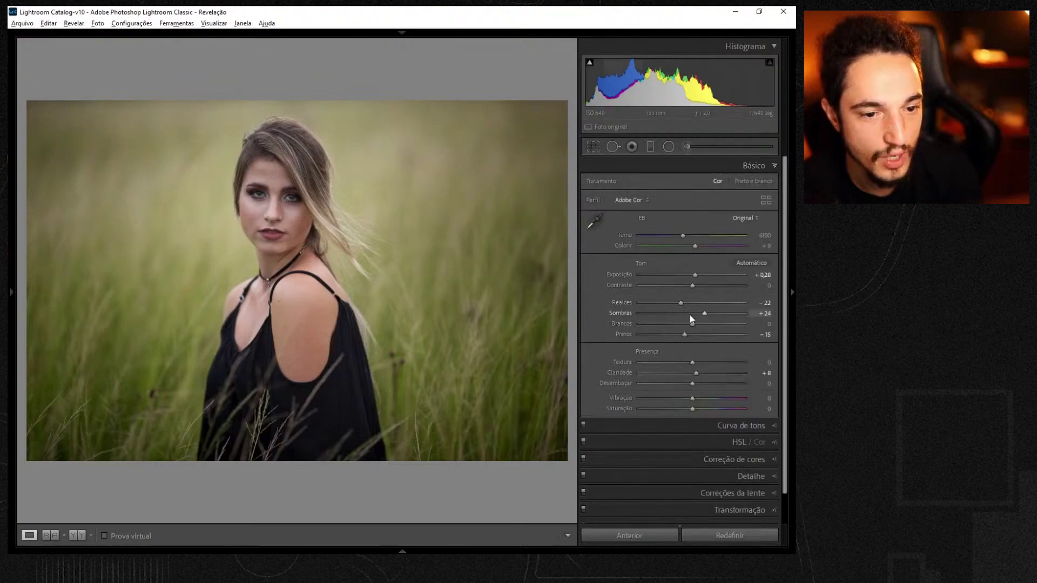
Drag the Sombras (Shadows) slider in the Básico panel from +24 to about +34
left_click_drag(705, 313, 712, 314)
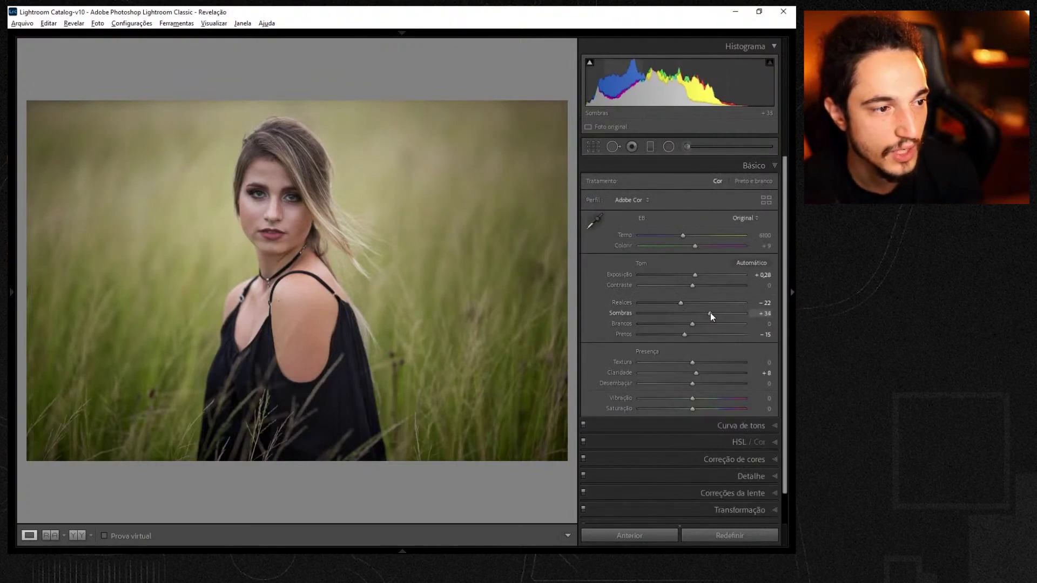